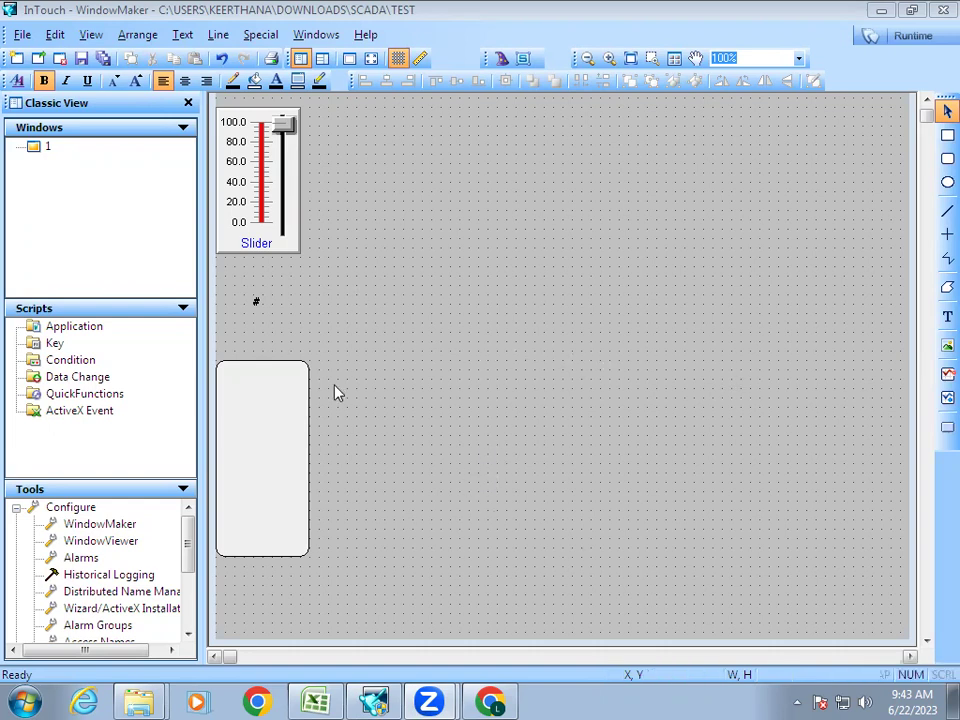
click(320, 700)
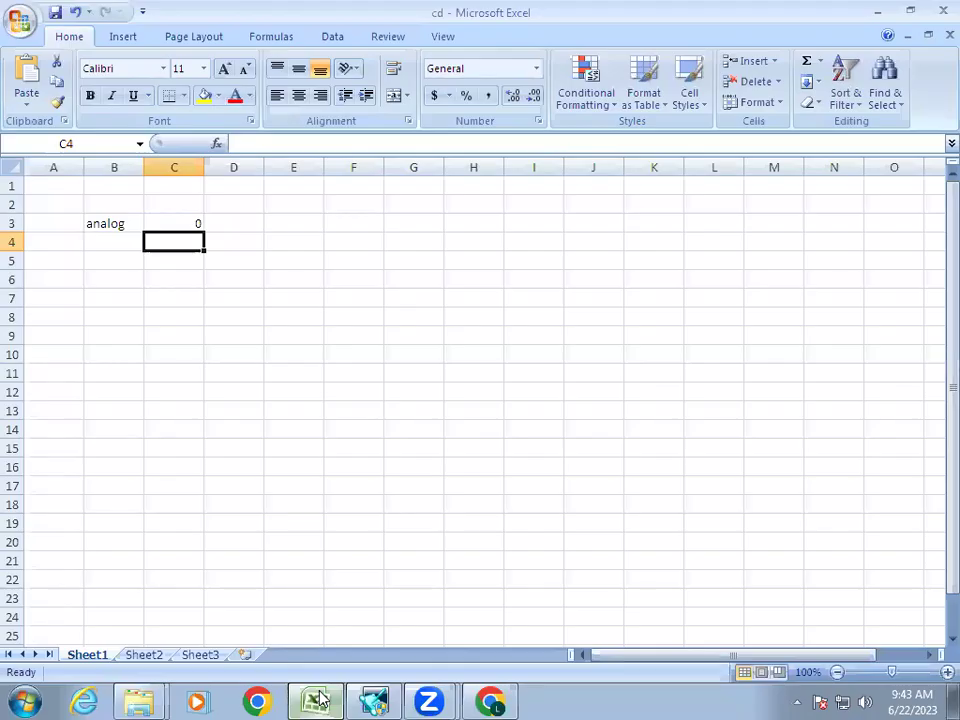
click(320, 700)
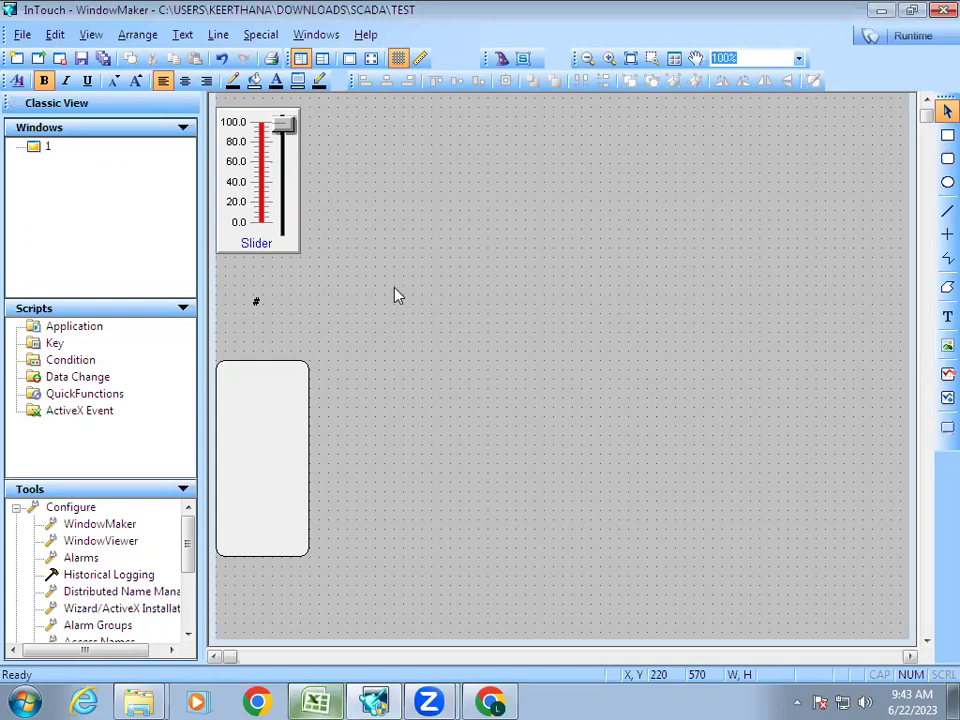
click(335, 700)
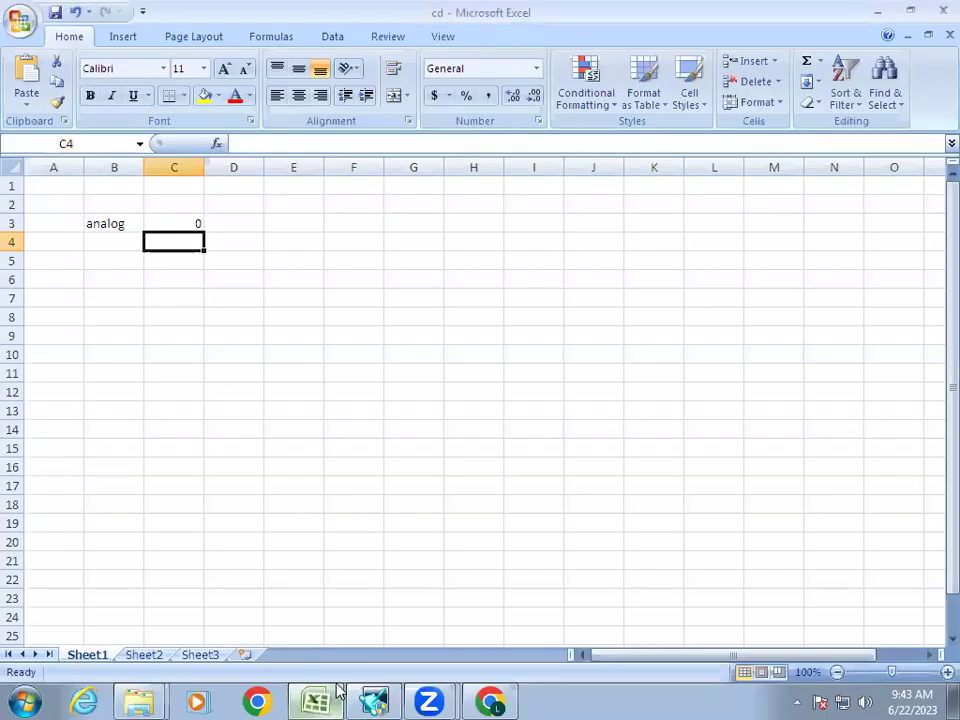
click(130, 228)
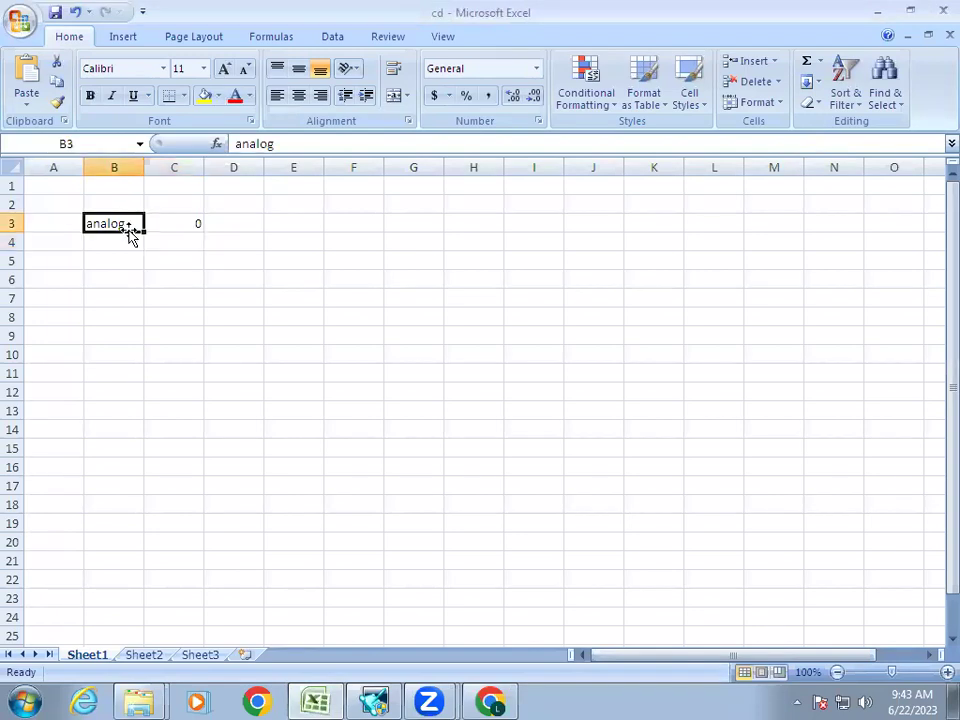
click(171, 225)
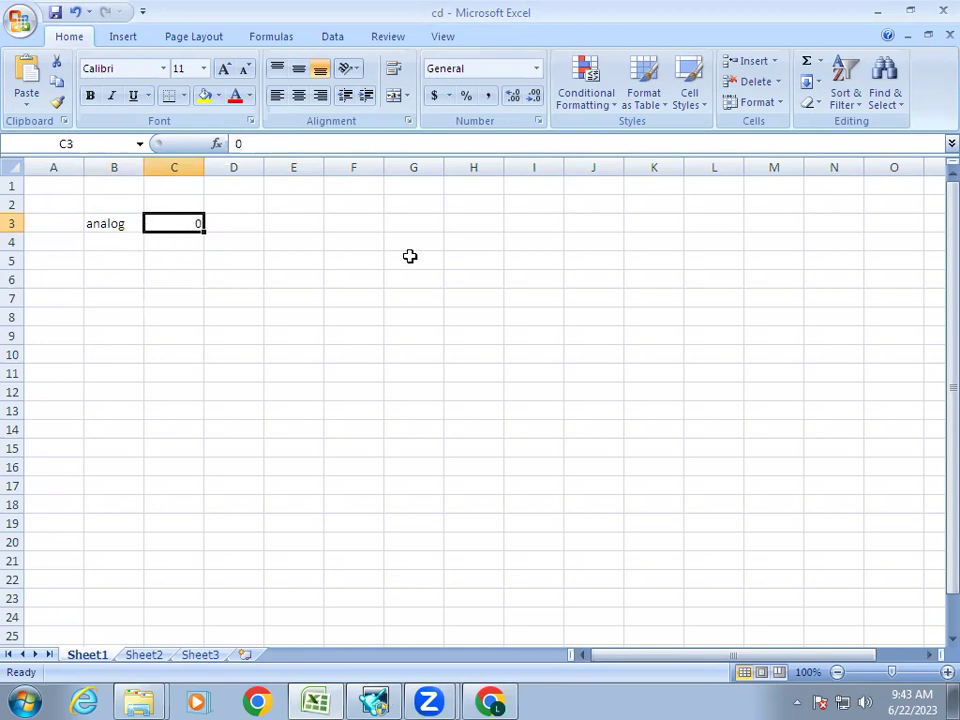
click(450, 358)
click(184, 221)
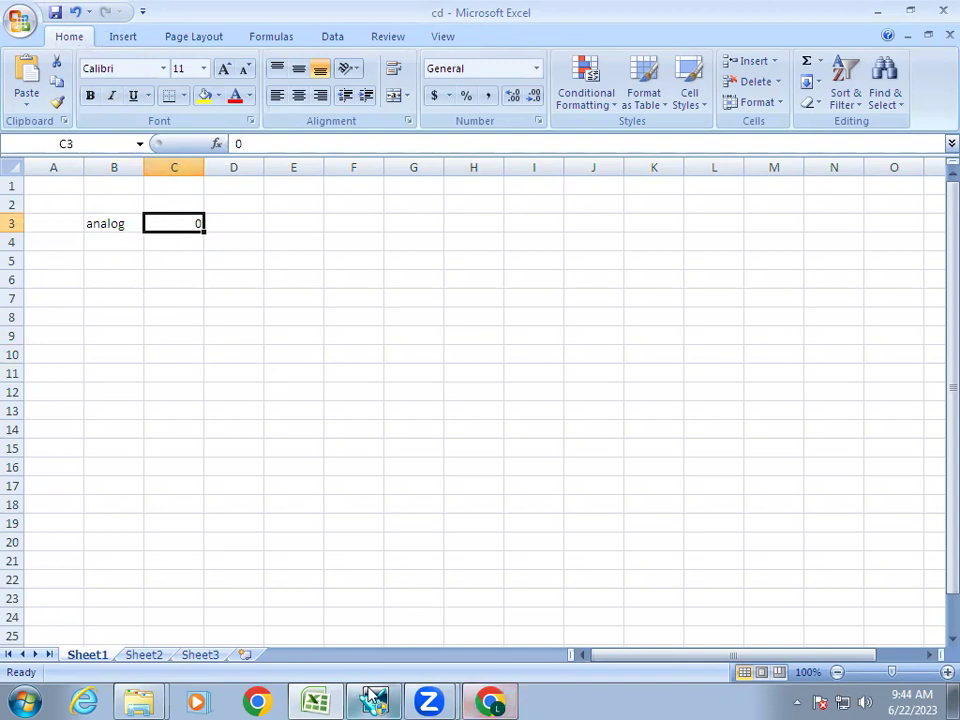
mouse_move(372, 700)
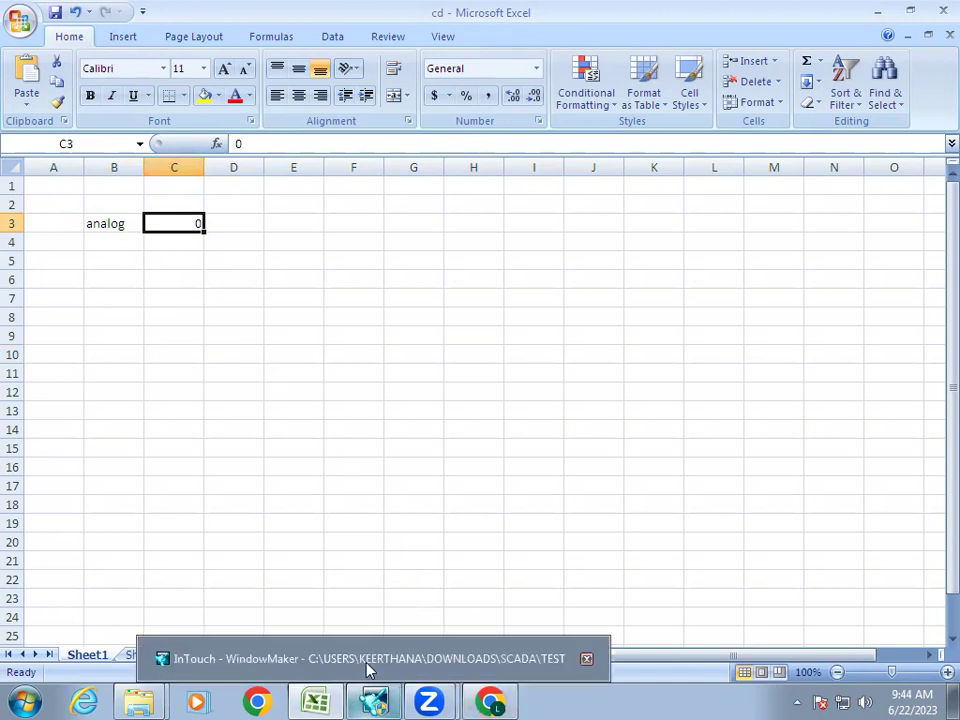
Back in WindowMaker, open tag A's Memory Real definition from the slider's wizard
click(372, 700)
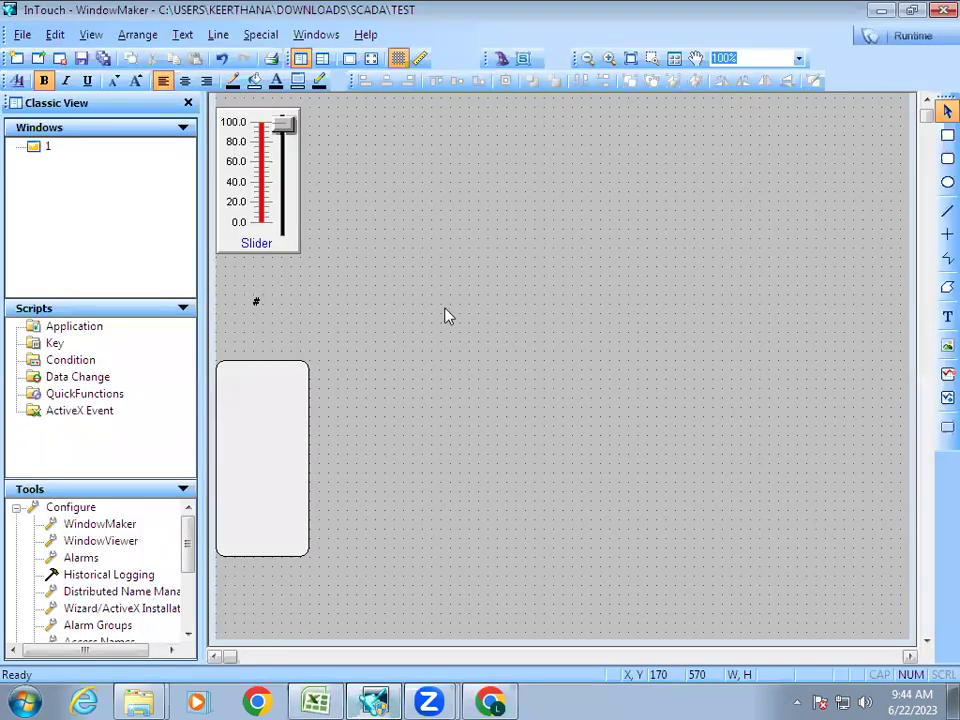
double_click(284, 208)
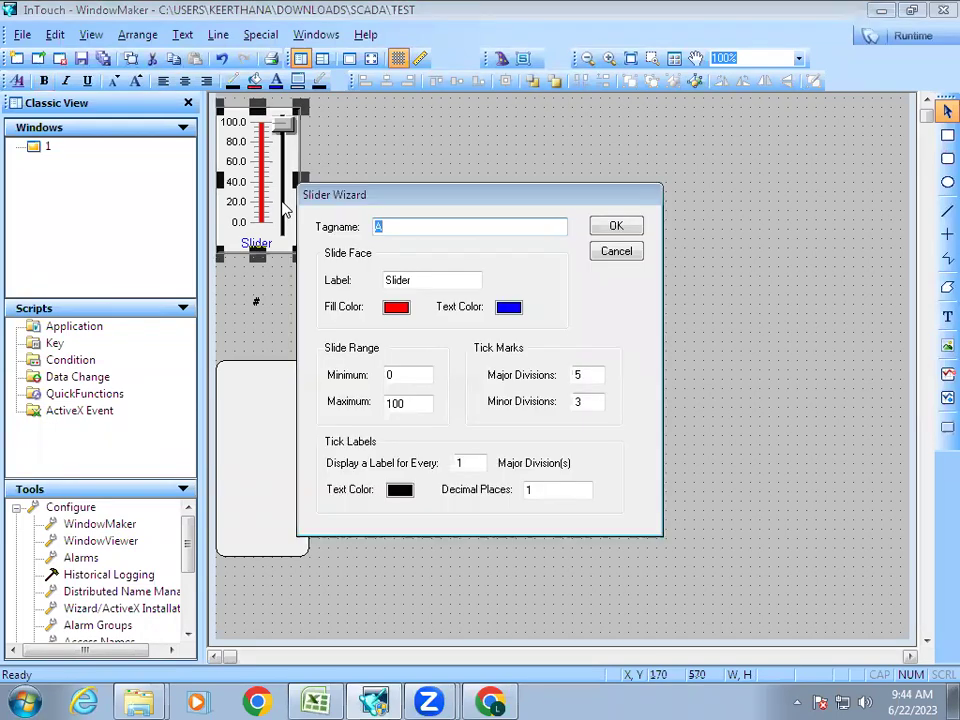
double_click(418, 228)
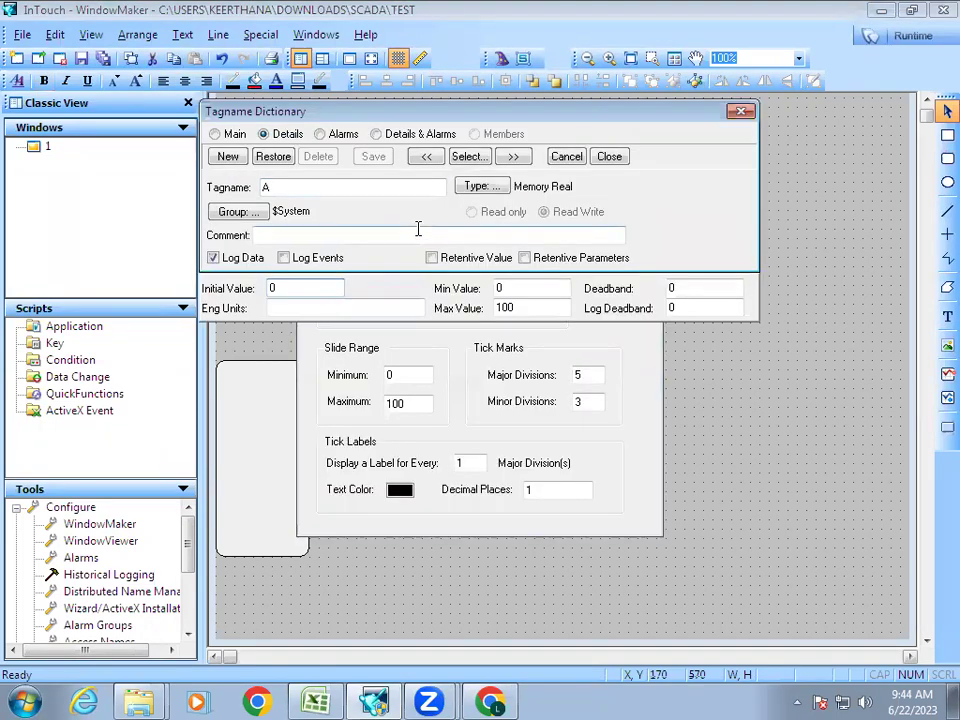
Change tag A's type from Memory Real to I/O Real
click(477, 190)
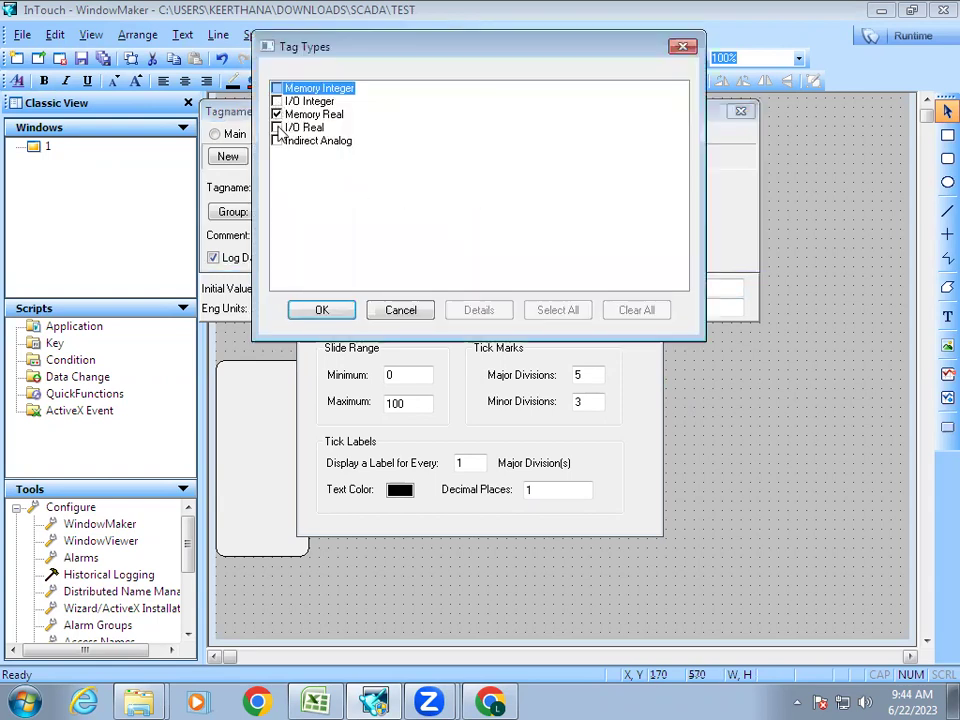
click(278, 128)
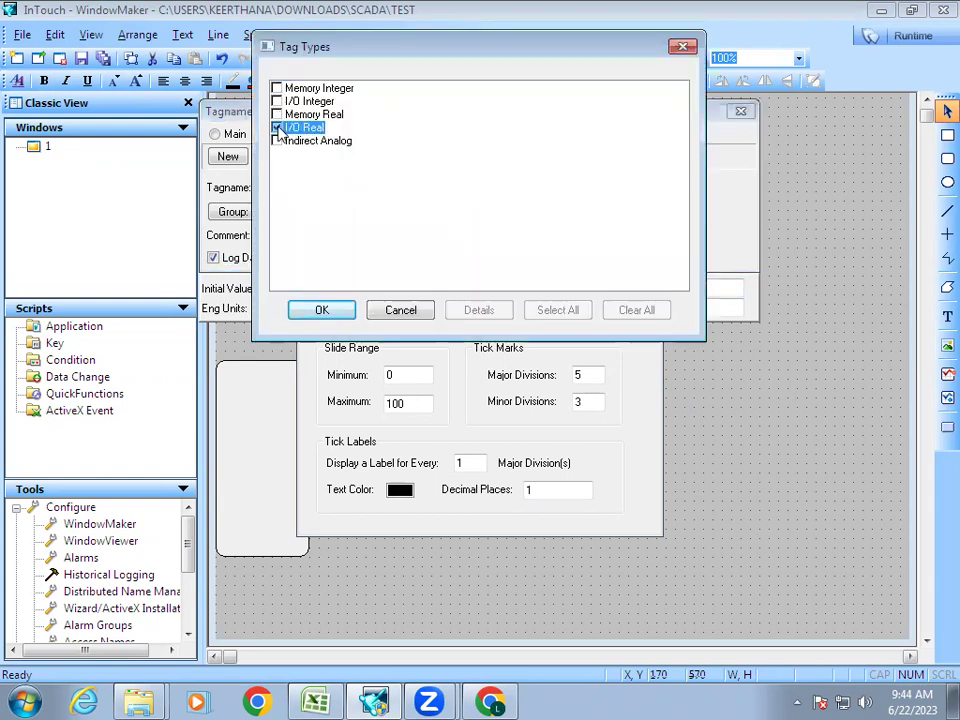
click(322, 312)
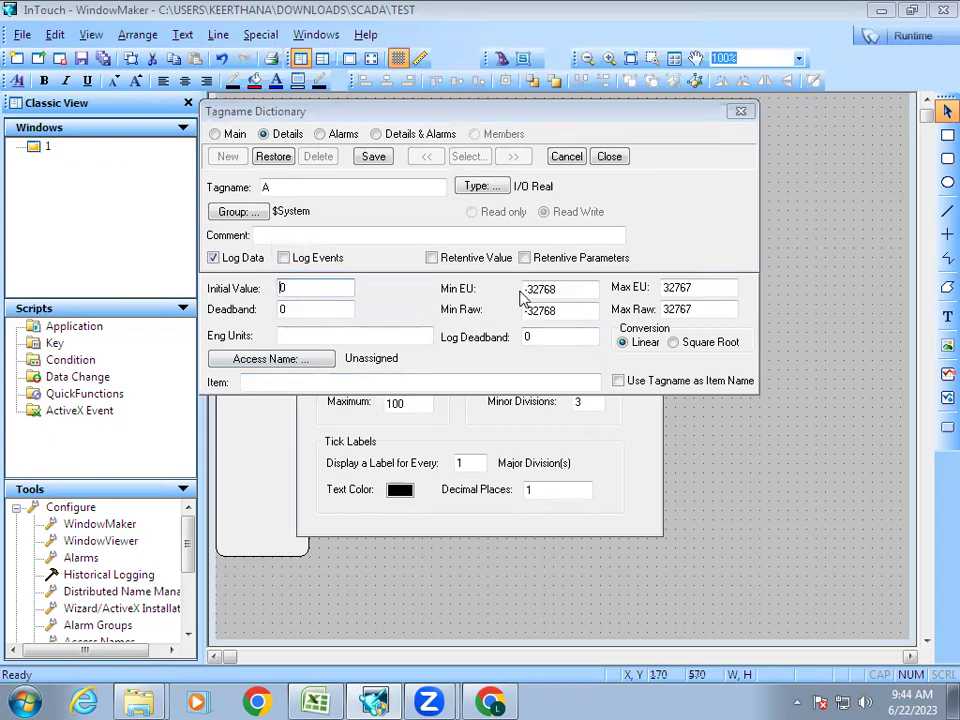
Set tag A's engineering-unit range to Min EU 0 and Max EU 100
click(551, 288)
key(shift+Home)
drag(557, 289, 566, 290)
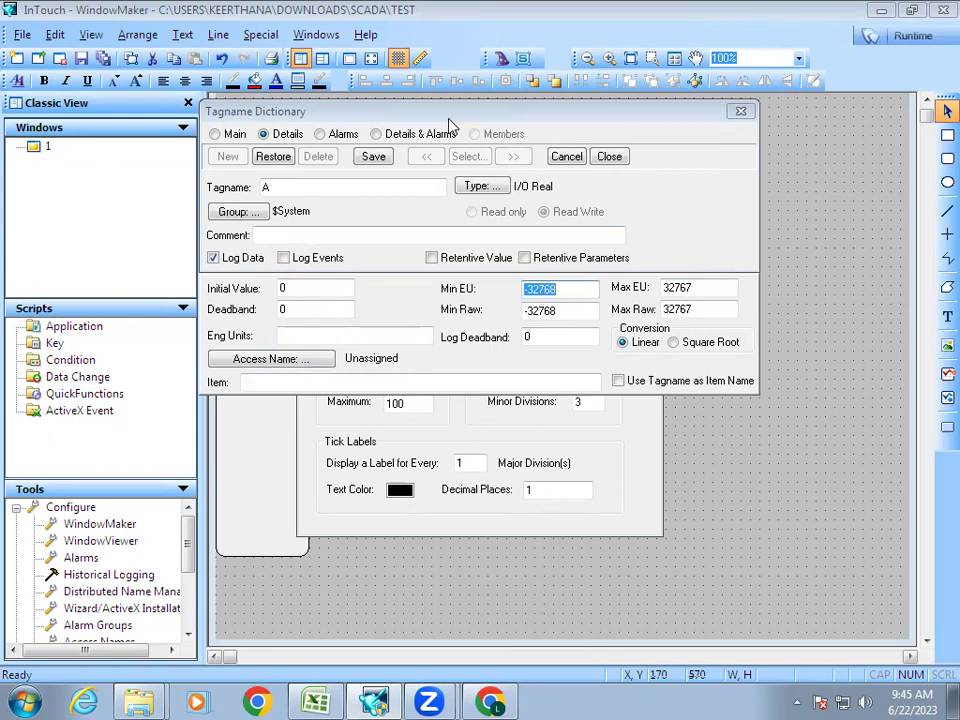
text(0)
drag(707, 283, 644, 305)
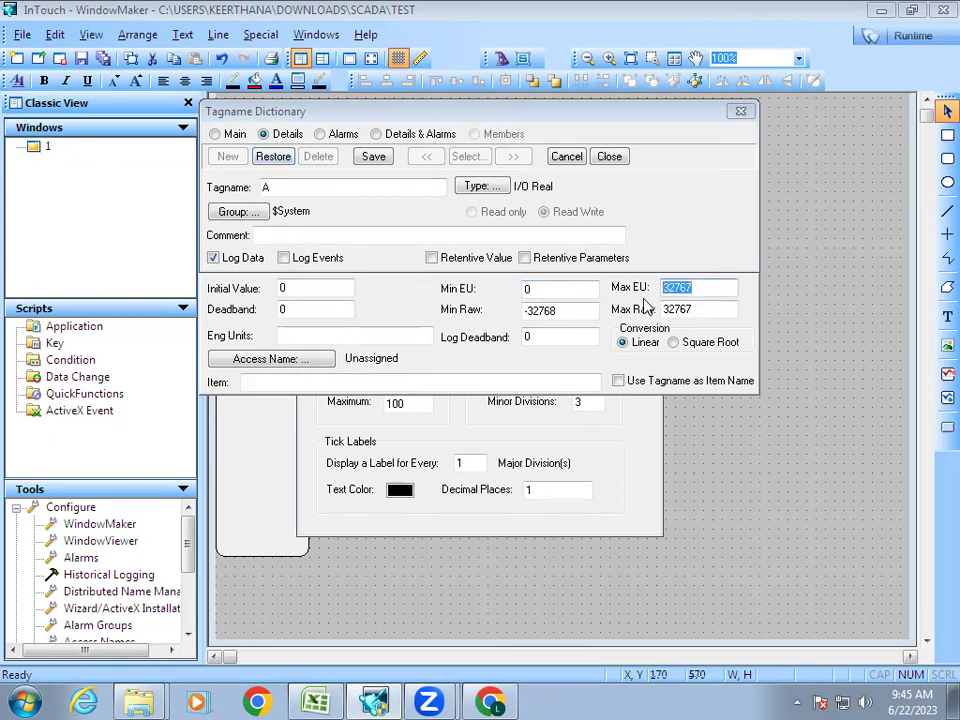
text(100)
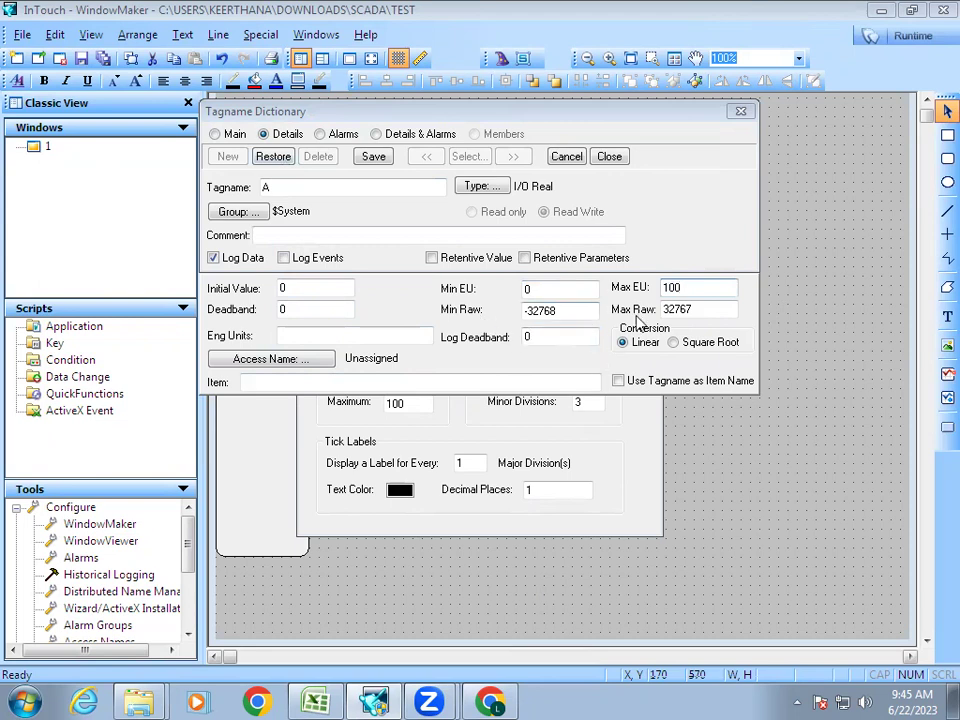
Set tag A's raw range to Min Raw 0 and Max Raw 5000
click(577, 311)
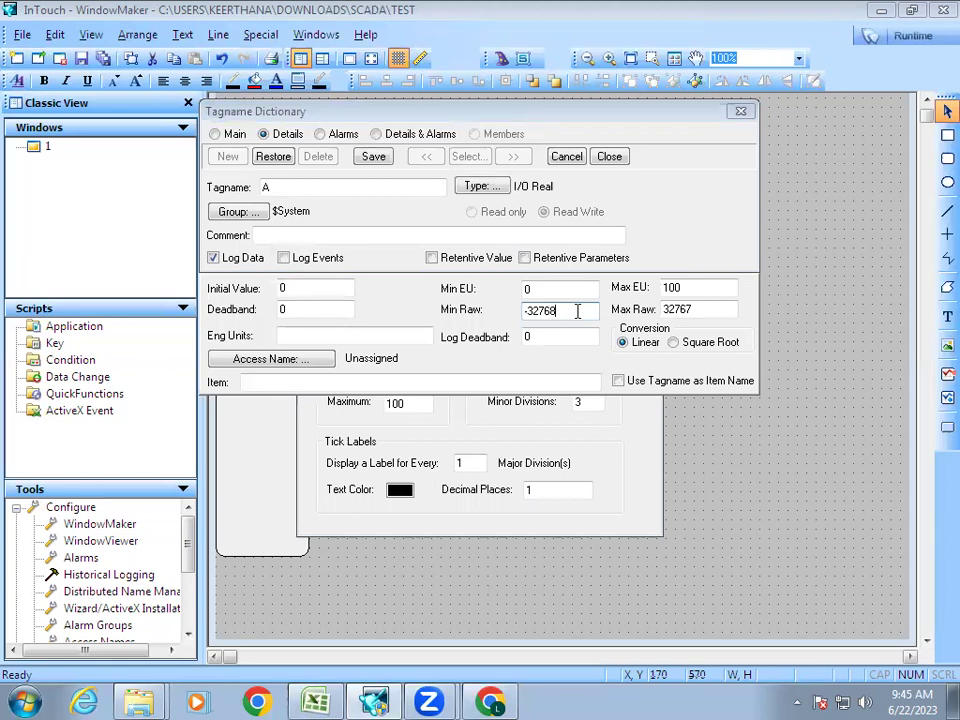
double_click(573, 313)
text(0)
double_click(707, 309)
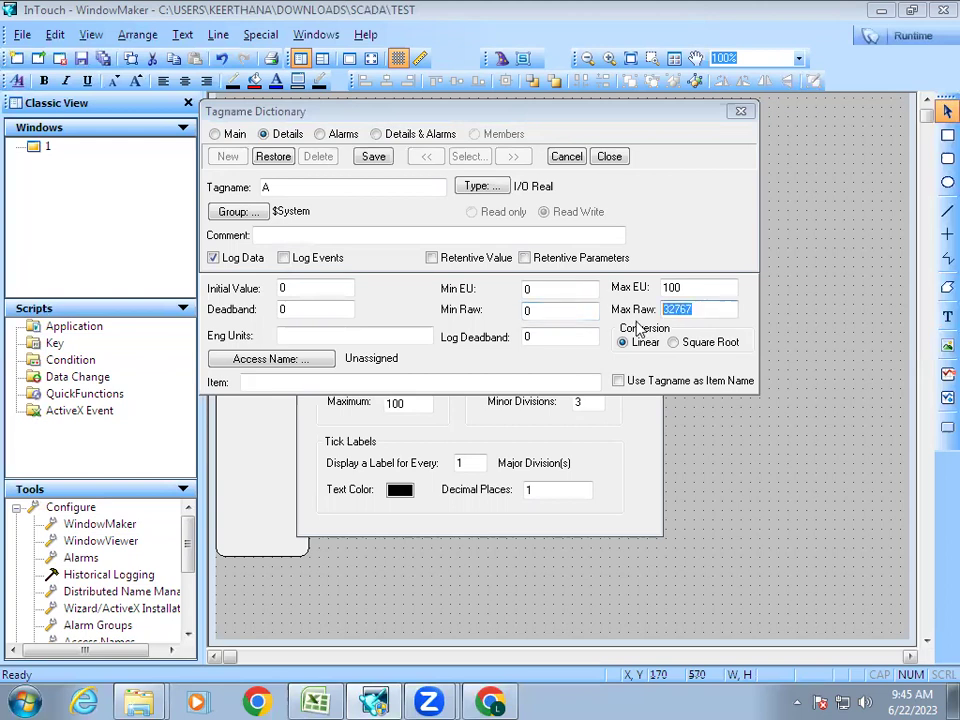
text(100)
drag(688, 309, 640, 323)
text(5000)
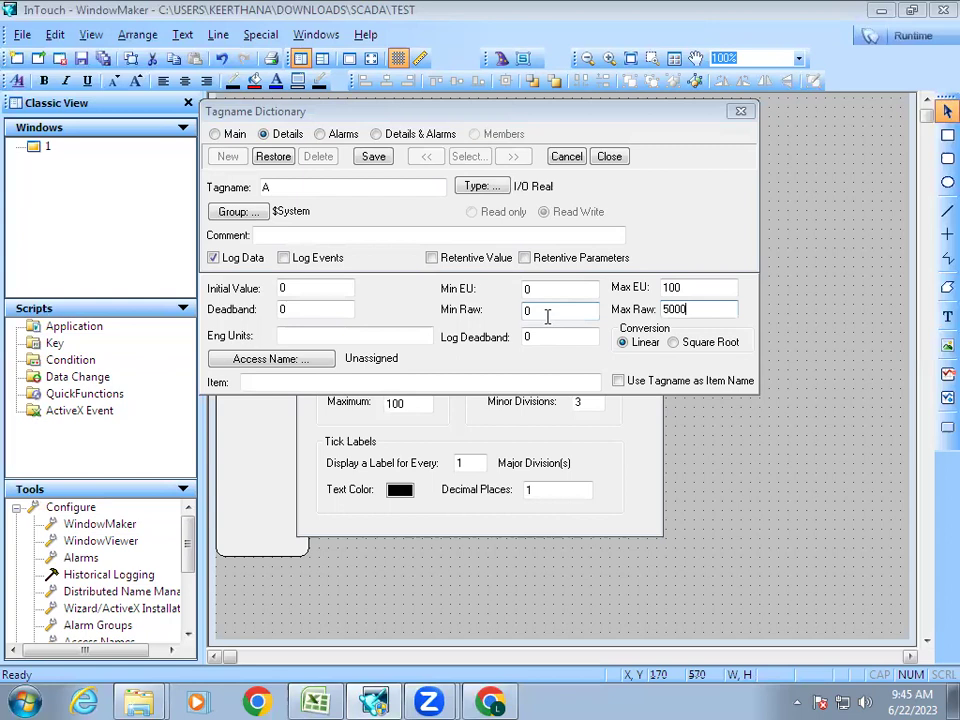
Start adding a new access name called TEST
click(300, 361)
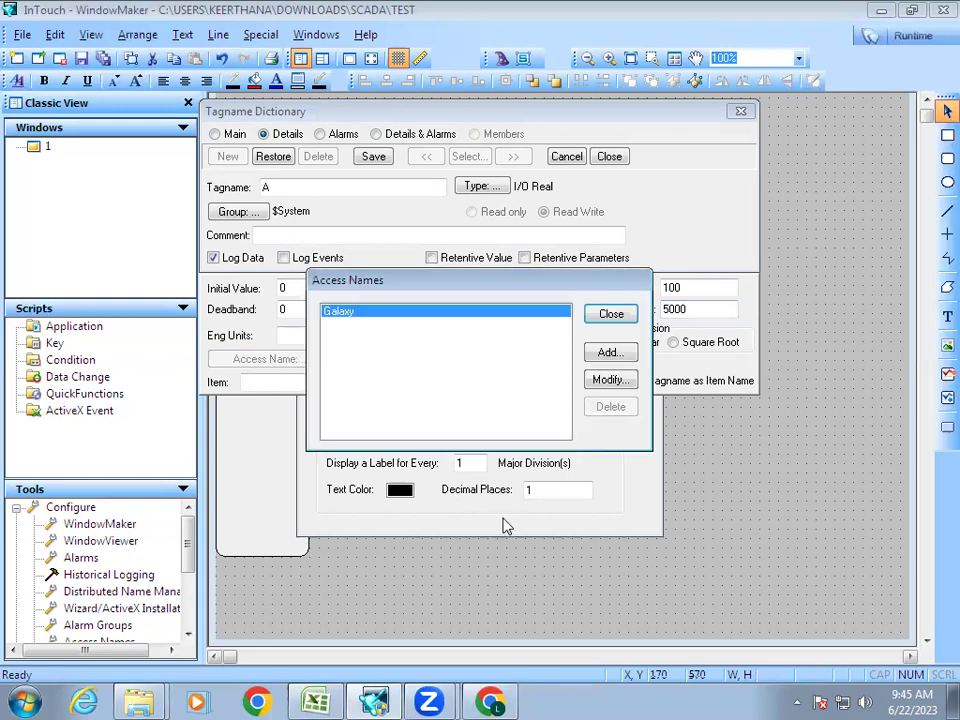
click(609, 353)
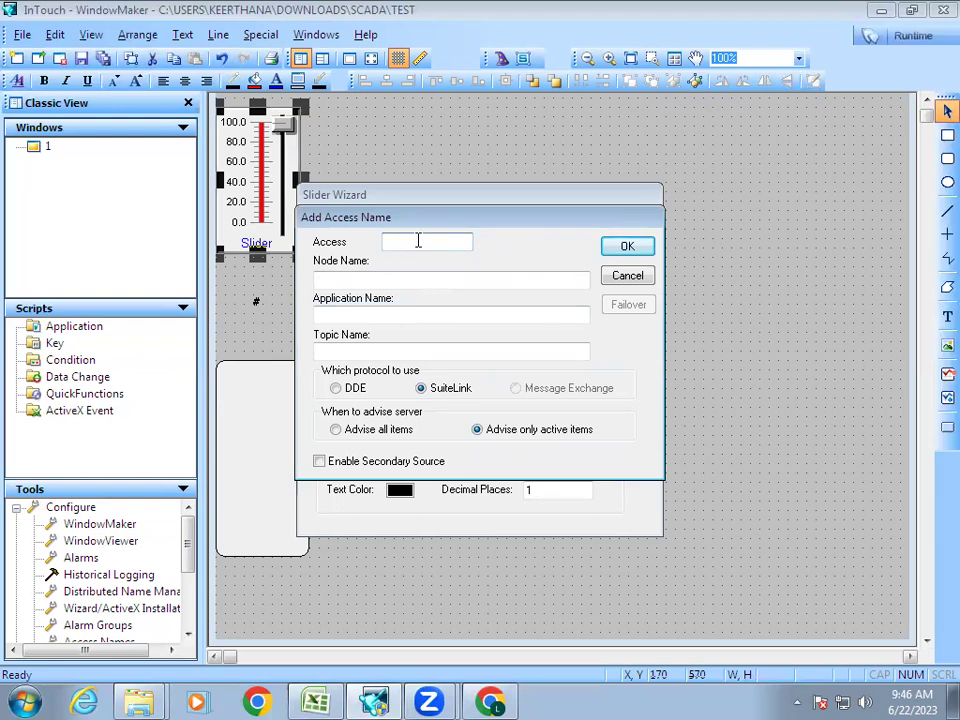
text(TEST)
Enter EXCEL as the application name and check the cd workbook in Excel
click(397, 319)
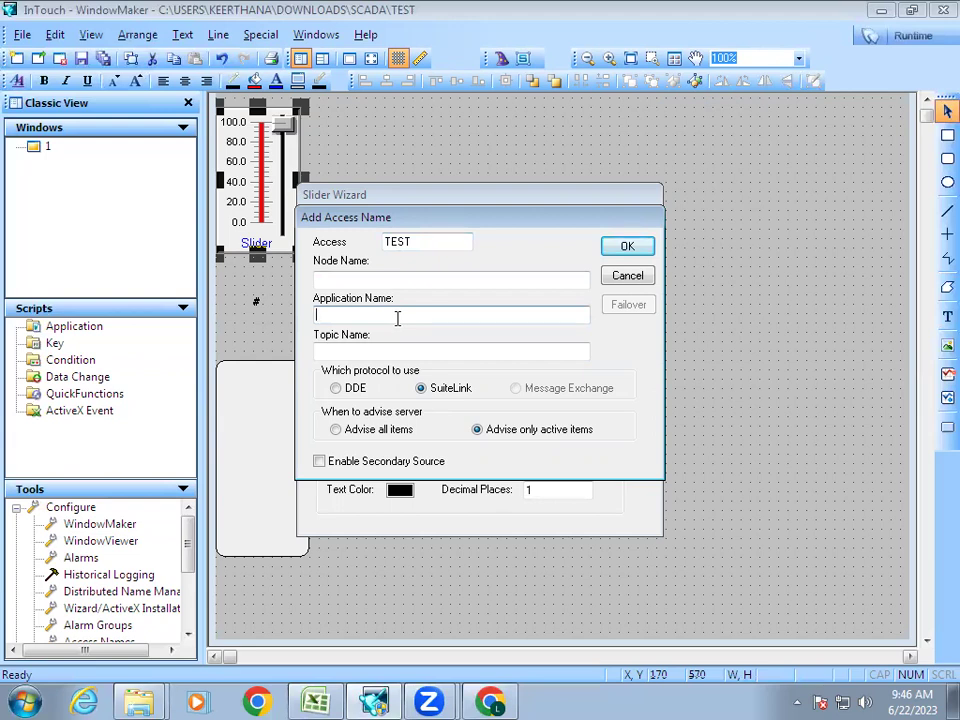
text(EXCEL)
click(384, 350)
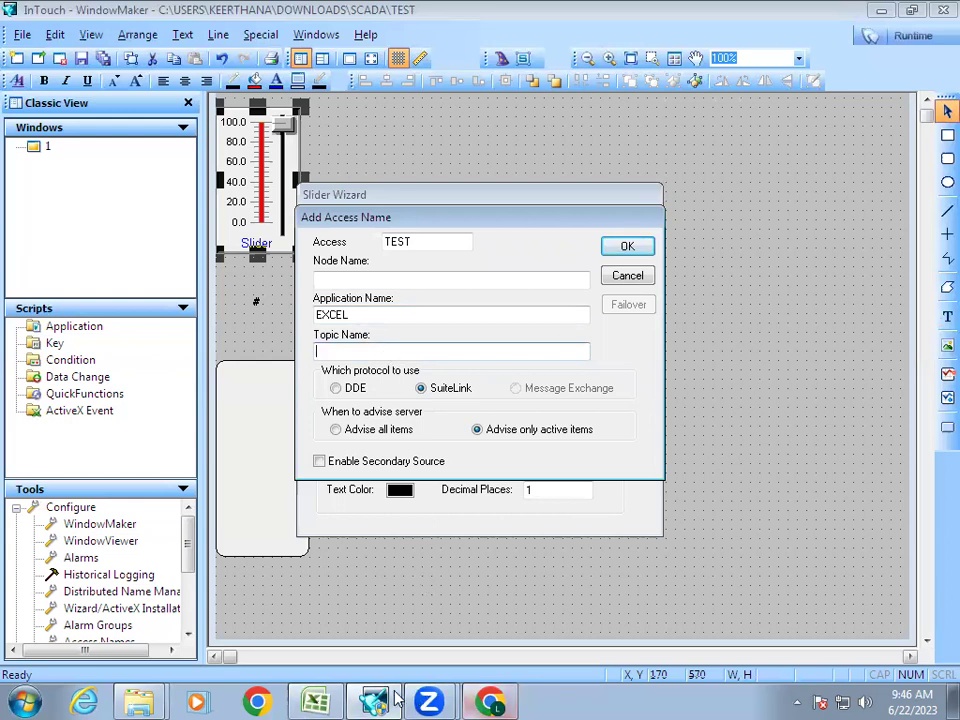
click(318, 701)
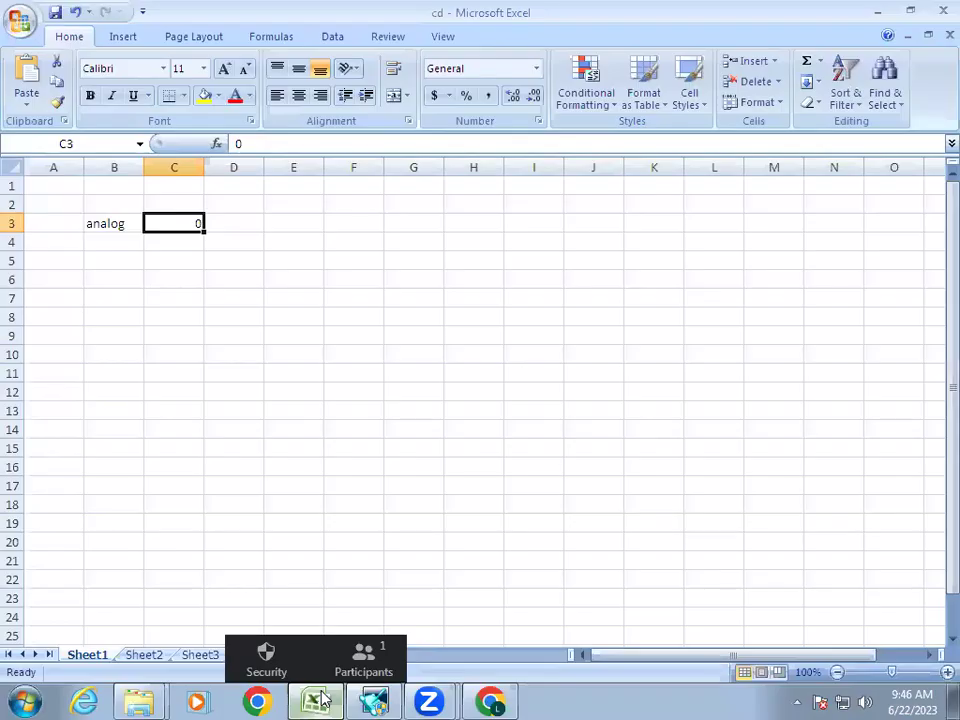
click(374, 701)
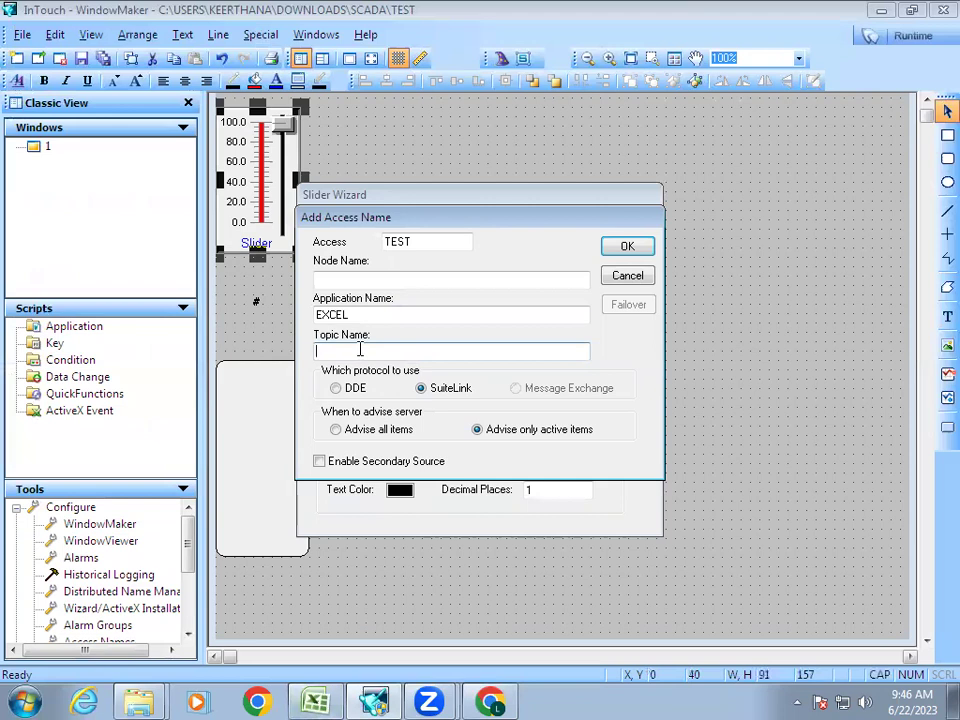
Finish access name TEST with topic cd.xlsx, DDE protocol and advise all items
text(cd.xlsx)
click(337, 389)
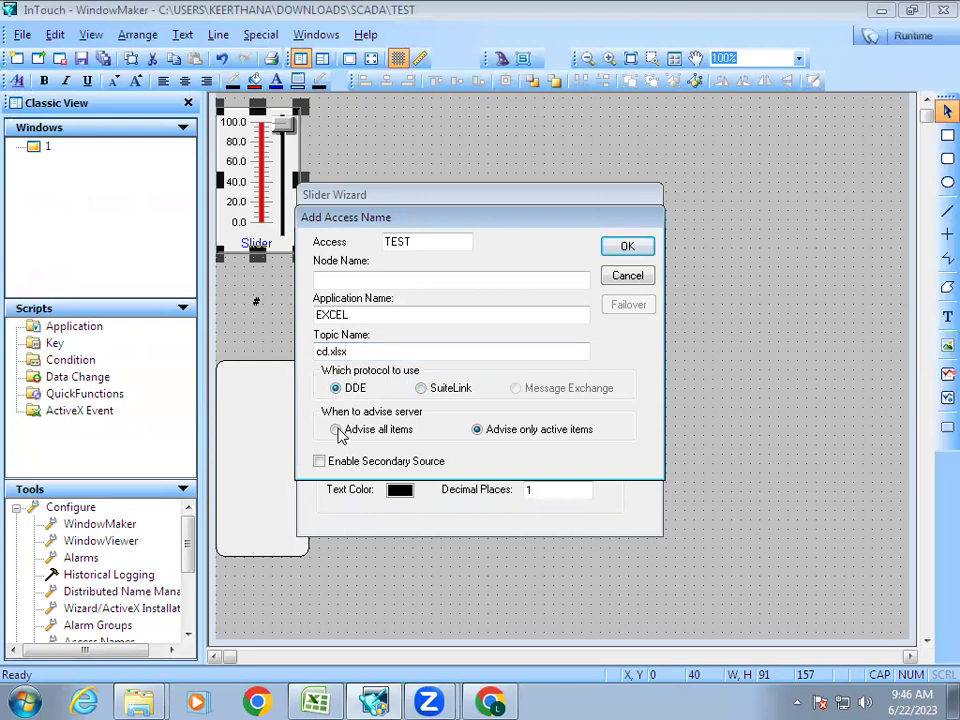
click(336, 430)
click(615, 252)
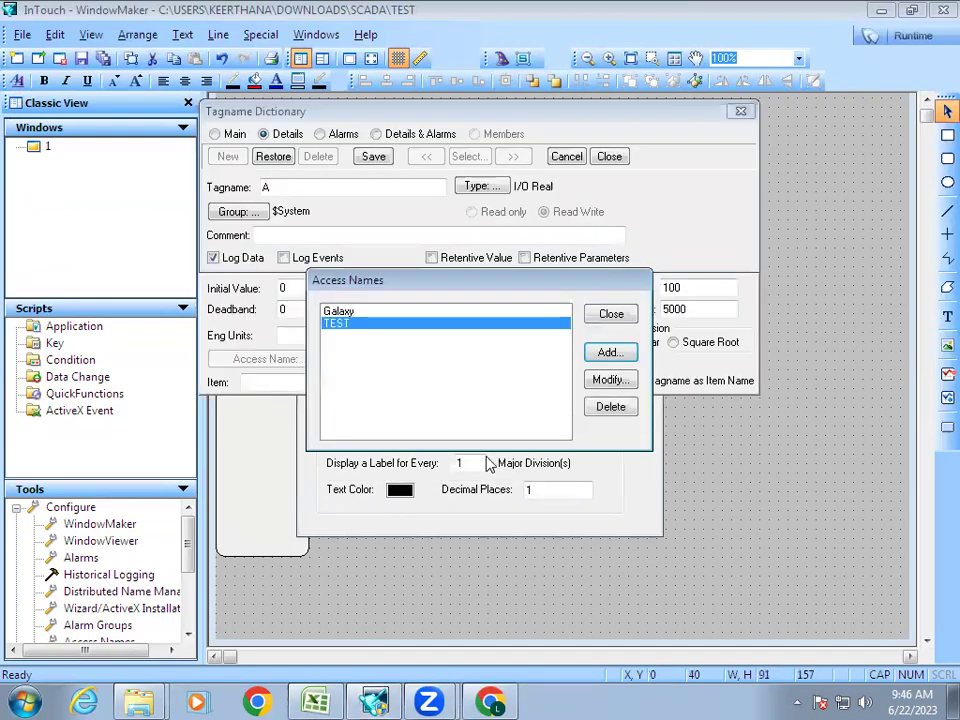
click(609, 316)
Set tag A's item to R3C3, save it, and finish the Slider Wizard
click(266, 385)
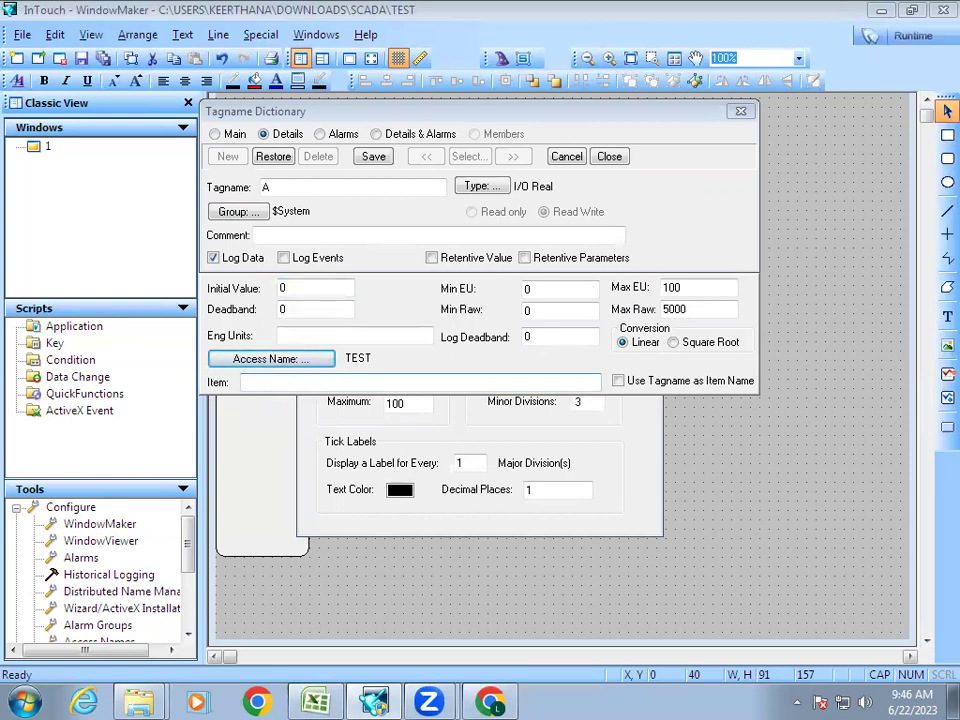
text(R3C3)
click(386, 162)
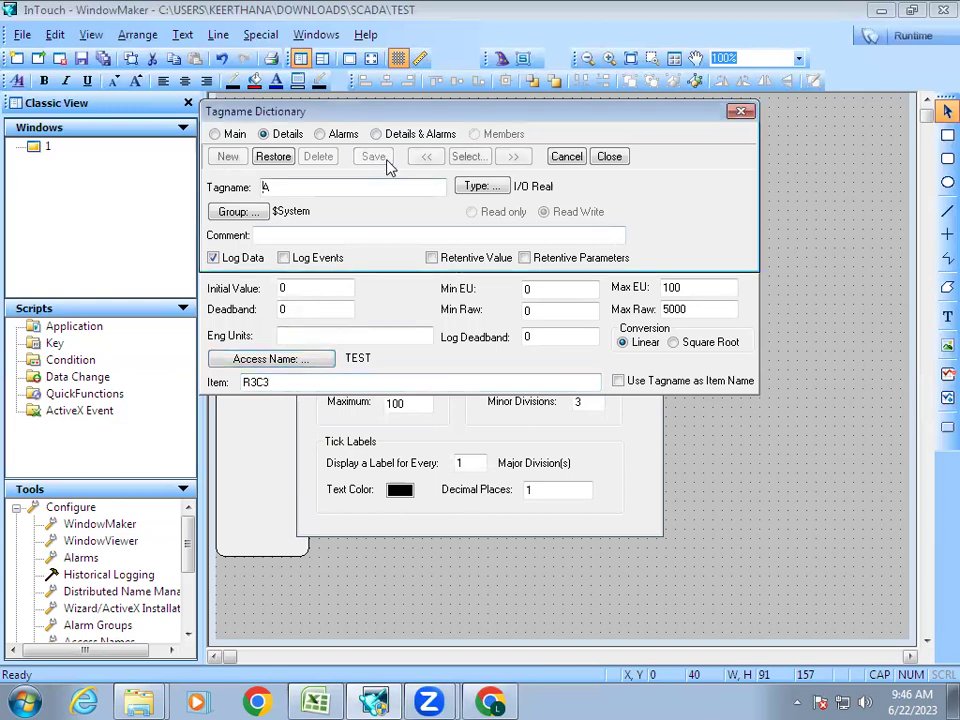
click(605, 158)
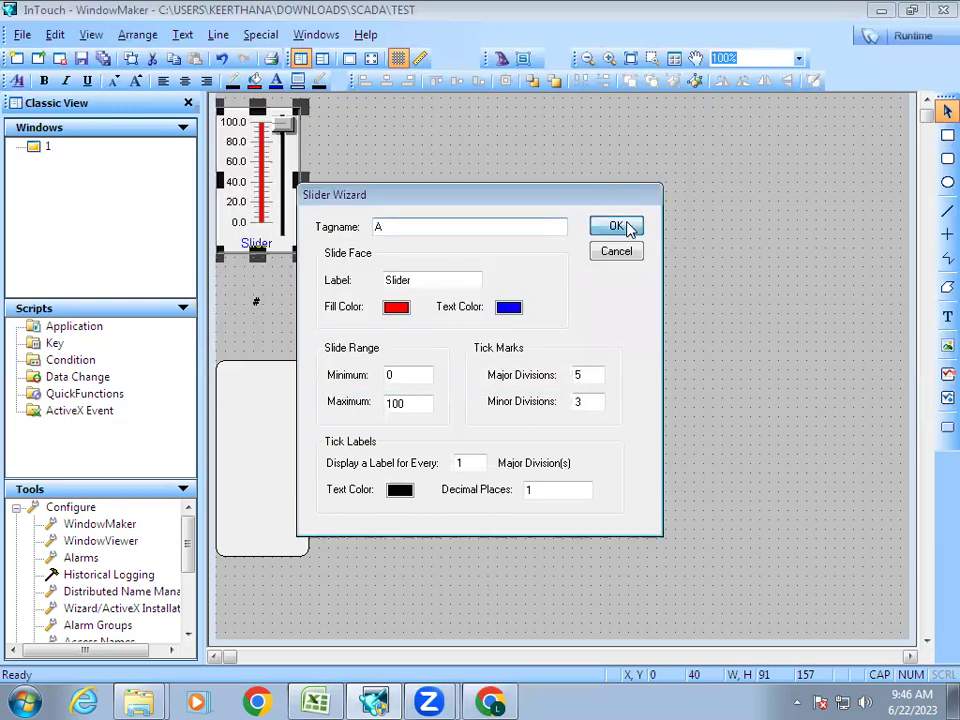
click(627, 223)
Start runtime and dismiss the missing-license and demo-mode prompts
click(913, 36)
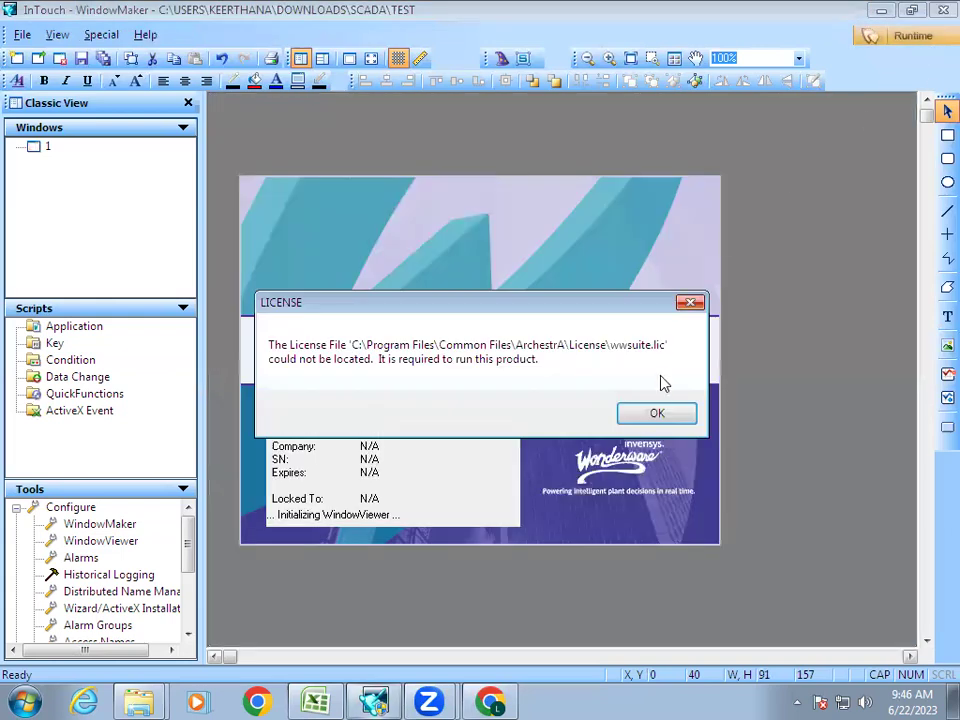
click(657, 418)
click(658, 420)
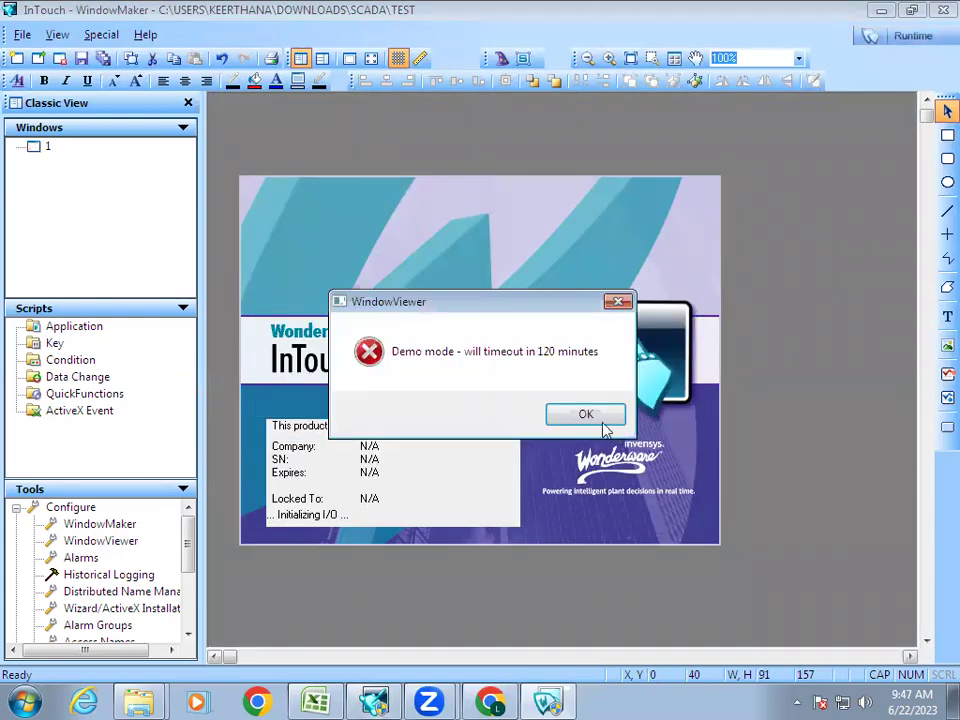
click(605, 418)
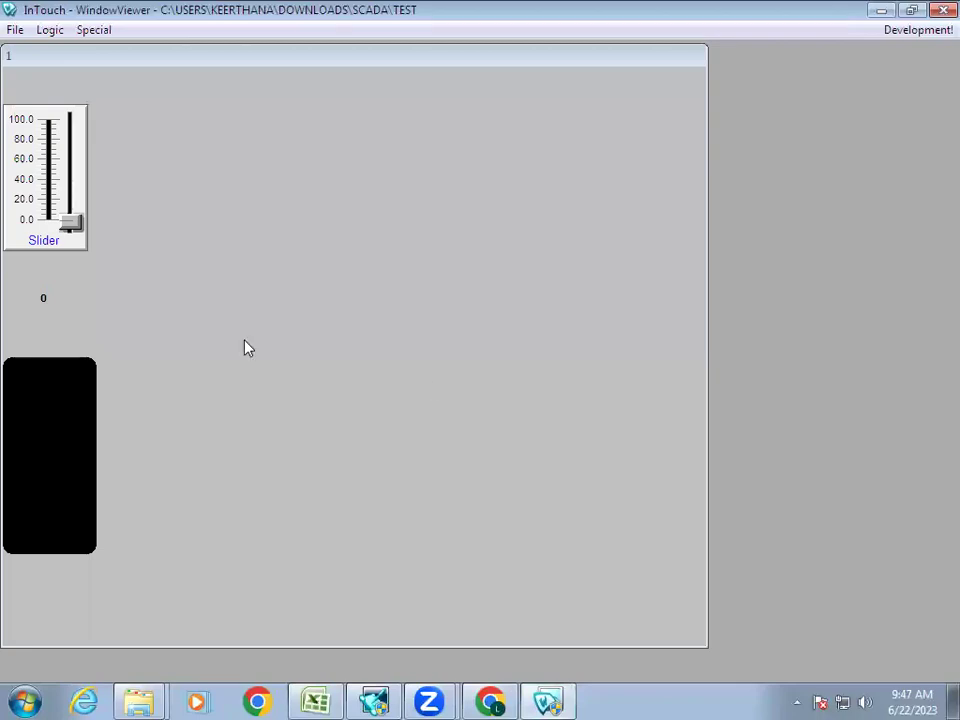
Move slider A up and down, then check cell C3 with Excel resized alongside
drag(71, 222, 71, 125)
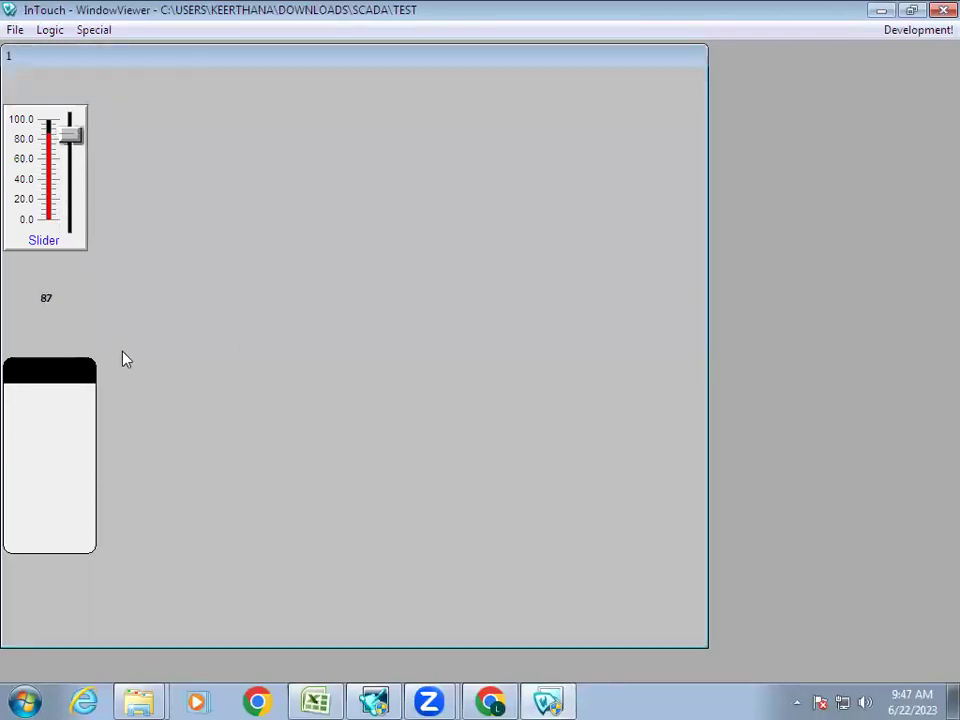
mouse_move(71, 135)
mouse_down()
mouse_move(71, 117)
mouse_move(64, 190)
mouse_move(71, 152)
mouse_up()
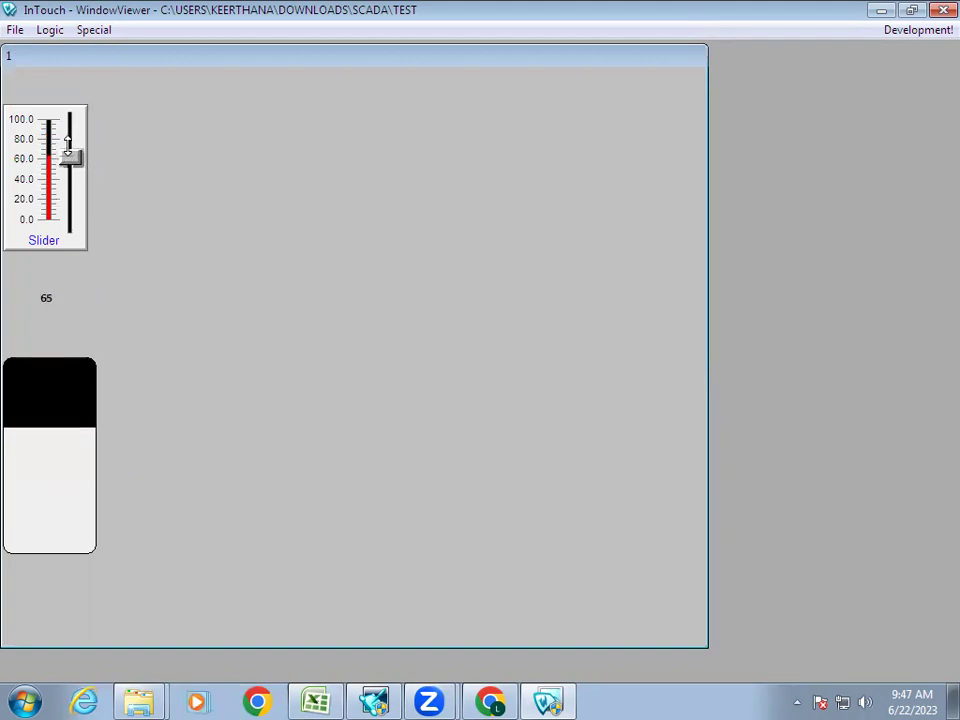
click(322, 700)
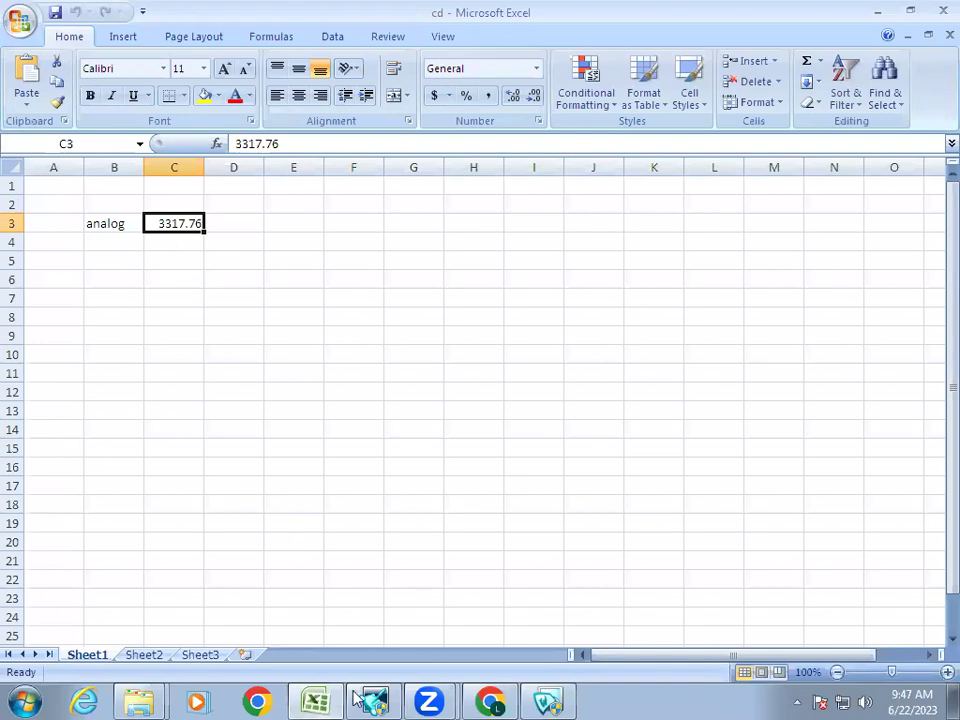
mouse_move(541, 700)
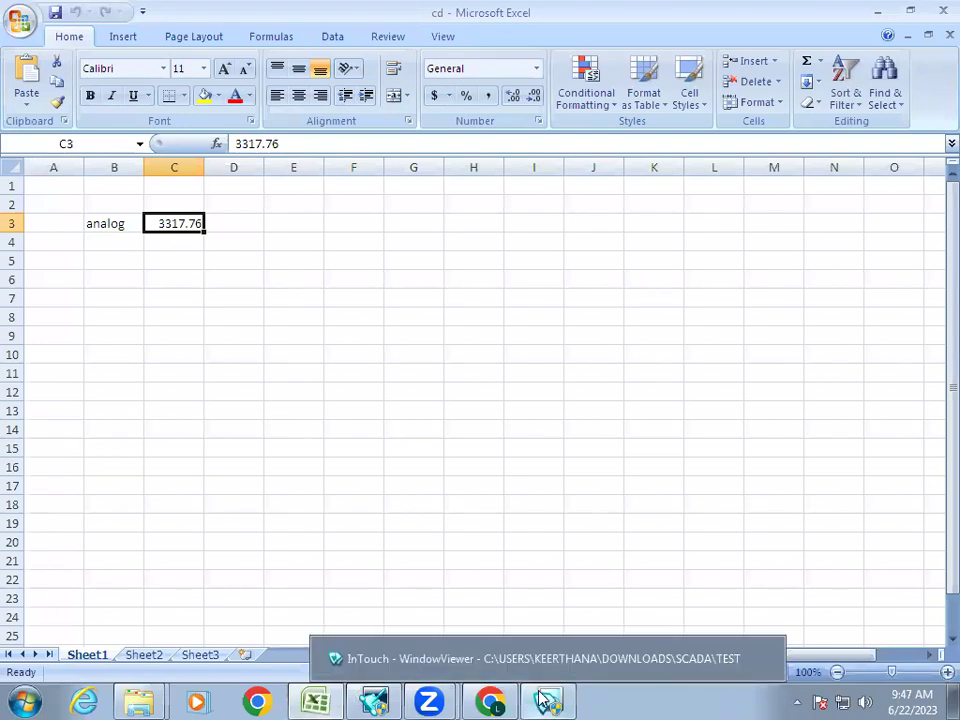
click(910, 10)
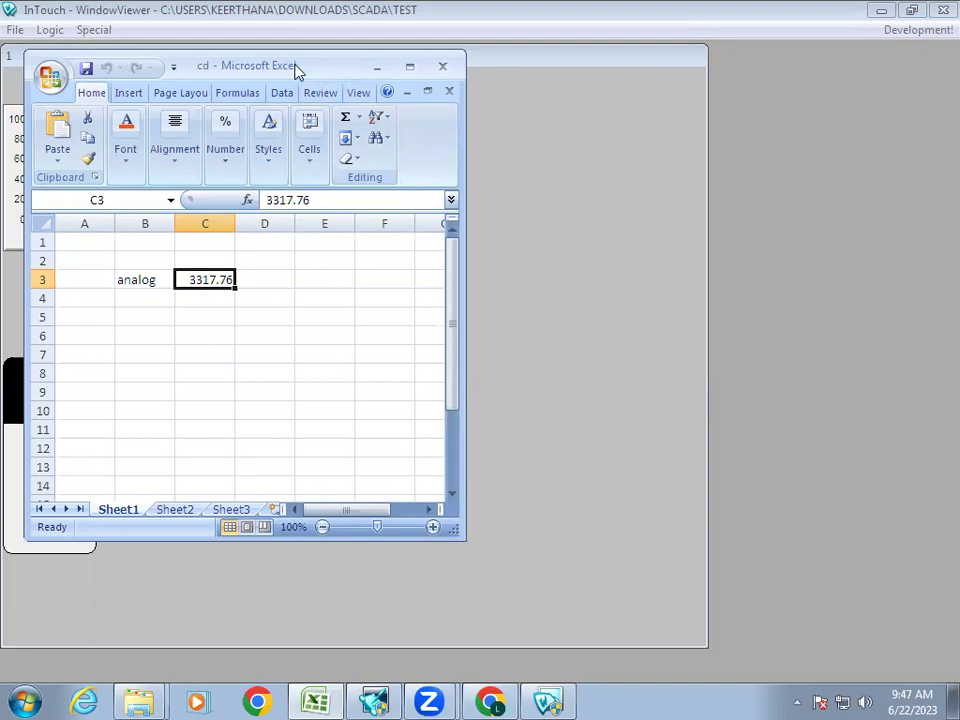
drag(296, 70, 884, 80)
Push the slider to 100, check C3, lower it to 0, then raise it to about 72
click(77, 148)
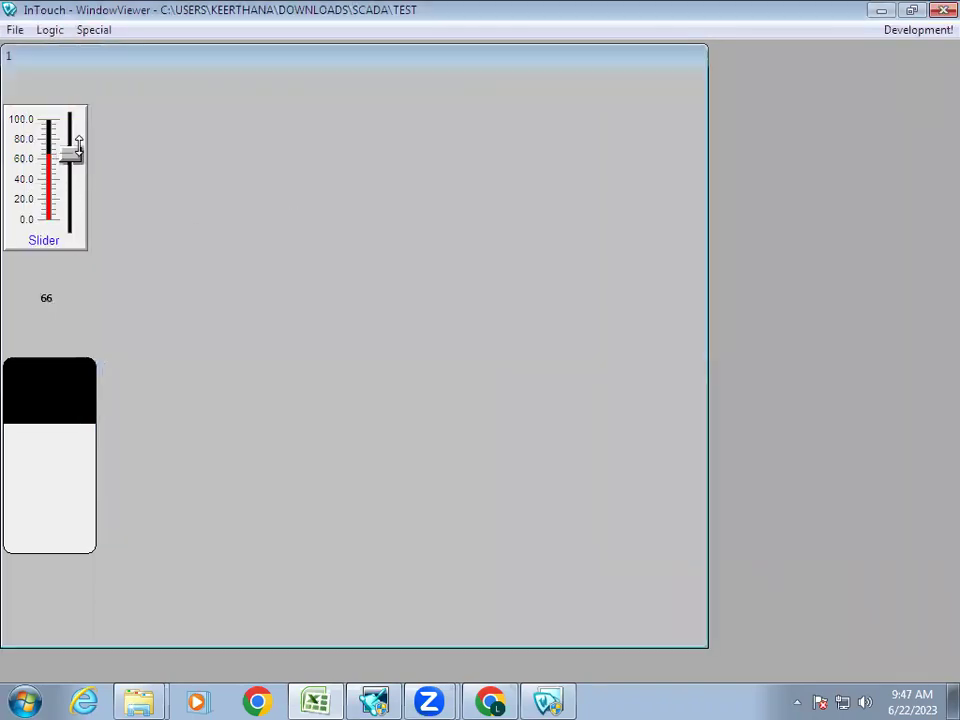
drag(77, 148, 86, 95)
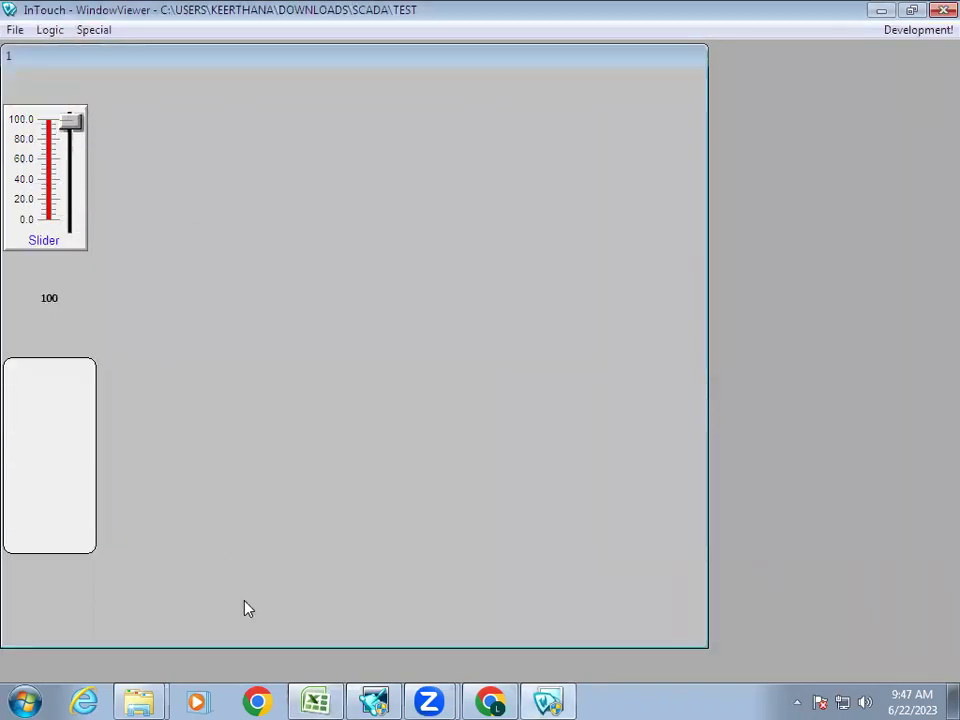
click(316, 700)
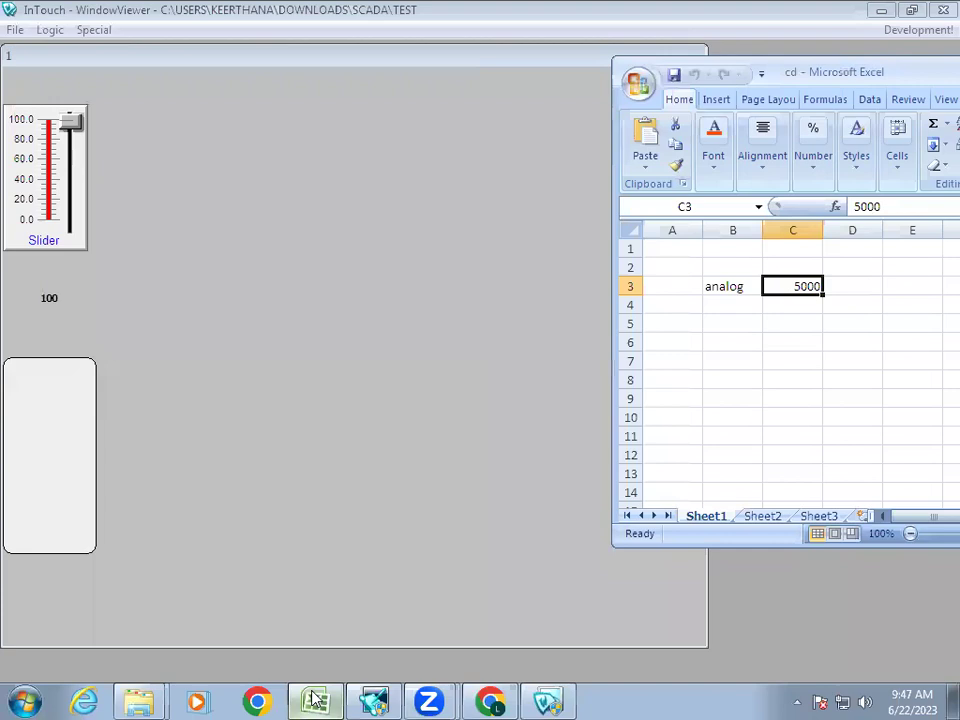
drag(70, 121, 70, 222)
key(alt+Tab)
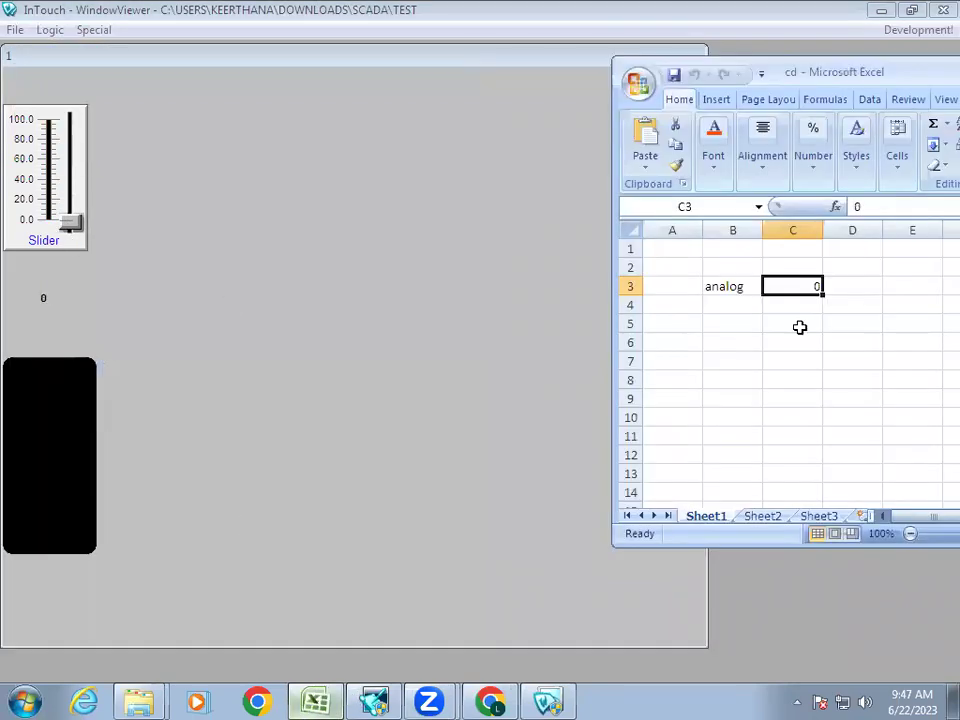
click(225, 281)
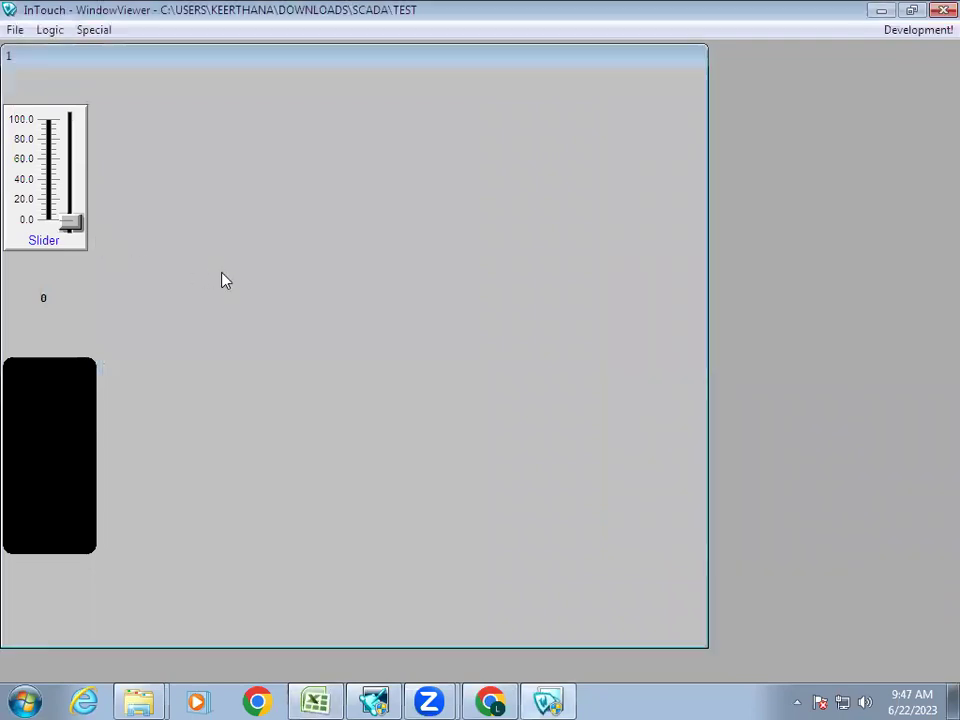
drag(71, 226, 69, 158)
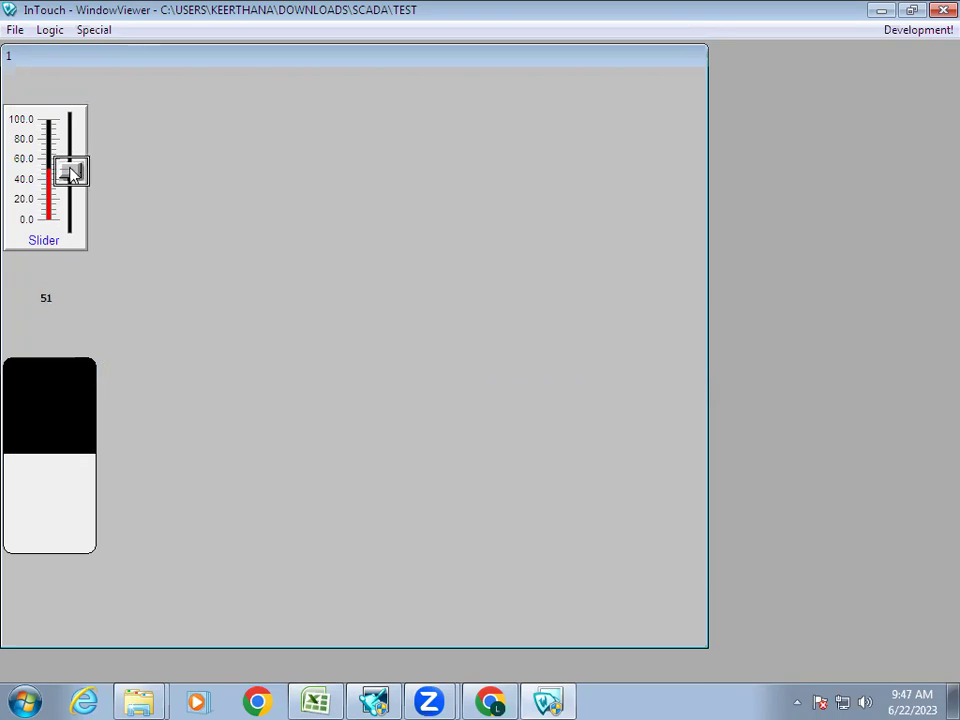
drag(72, 172, 70, 150)
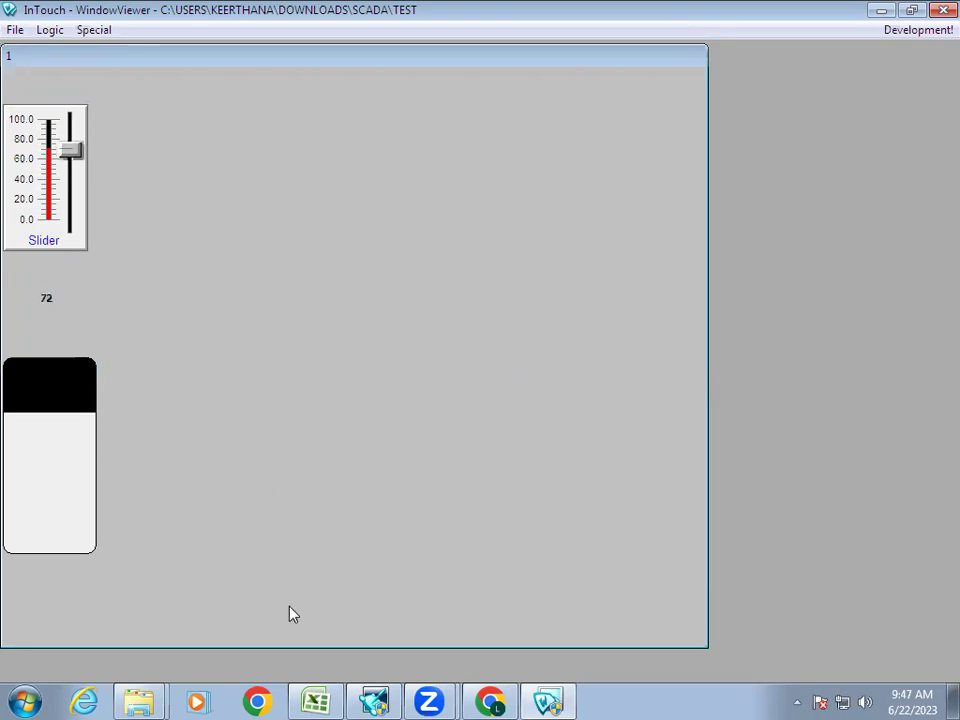
mouse_move(309, 700)
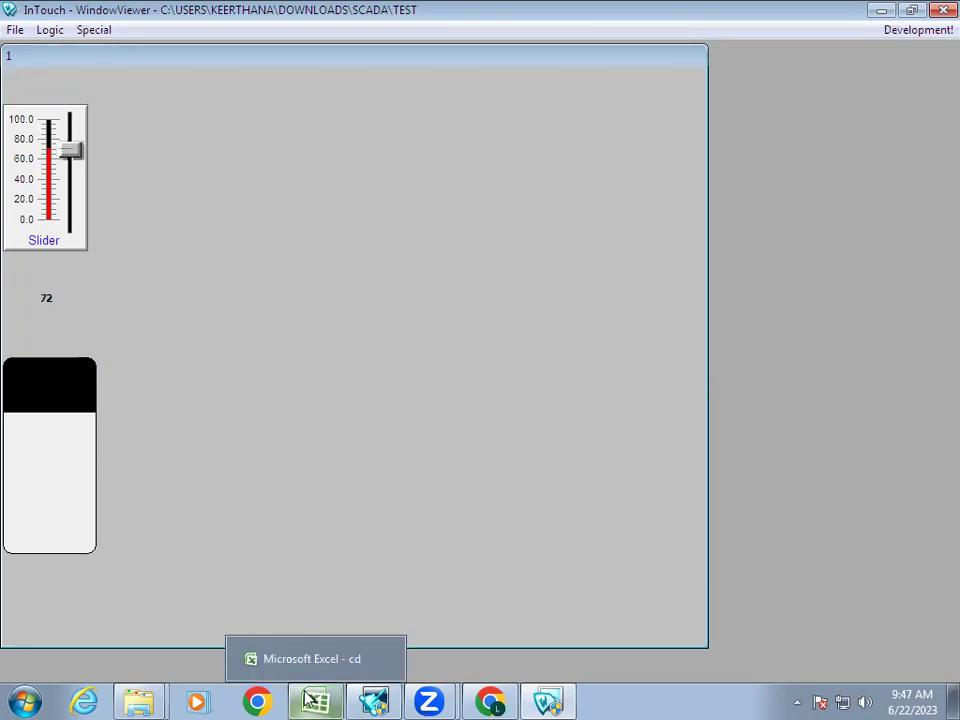
Return to development and place a Fixture toggle switch from the Switches wizards
click(925, 31)
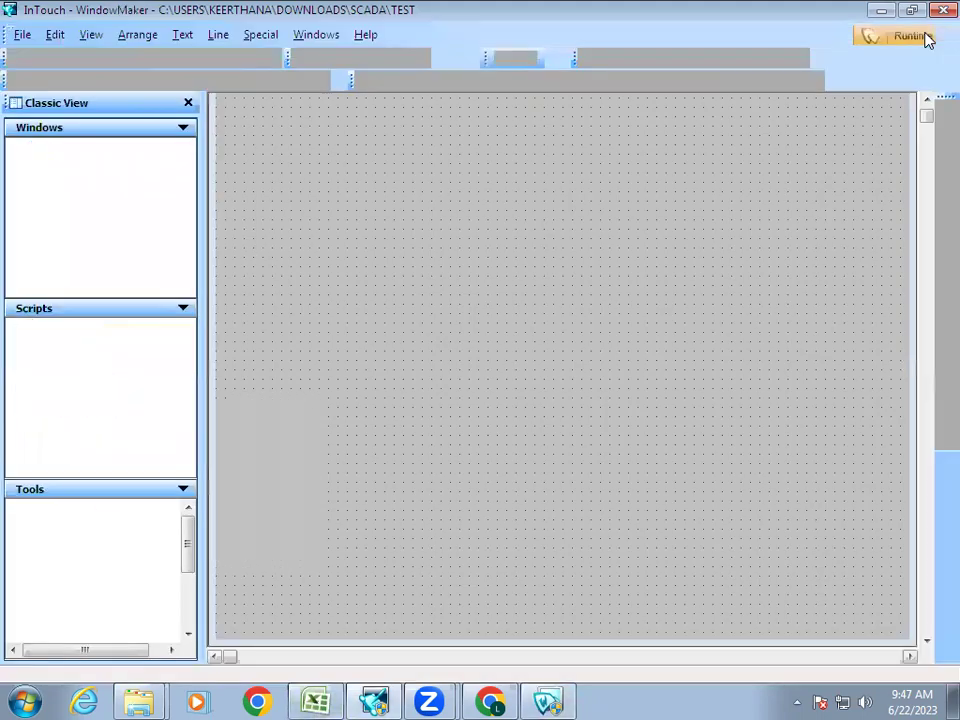
click(265, 218)
click(418, 201)
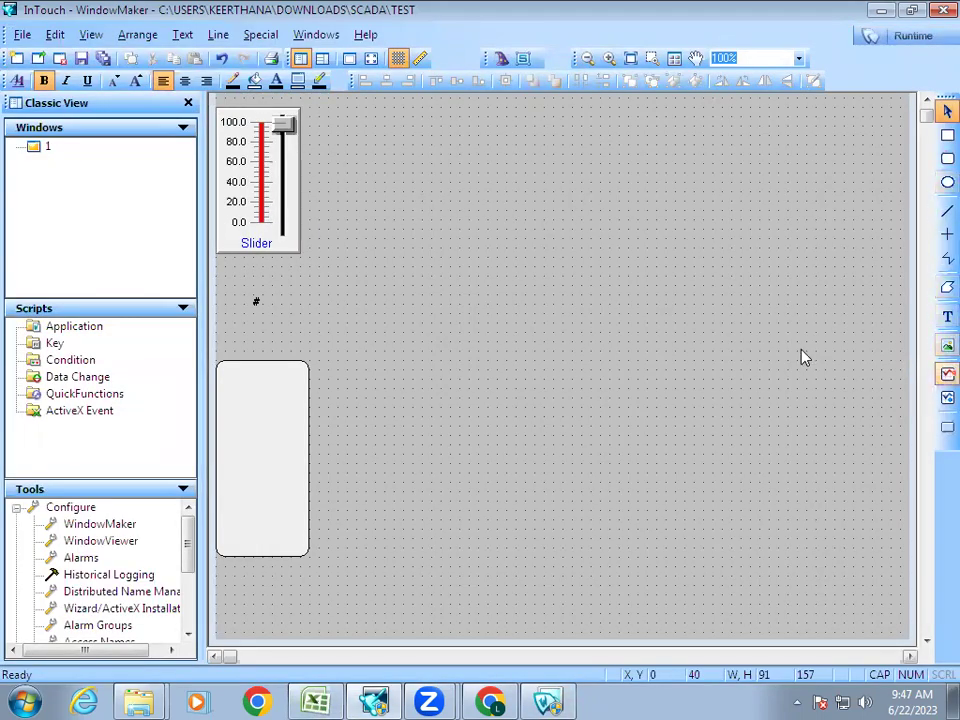
click(502, 59)
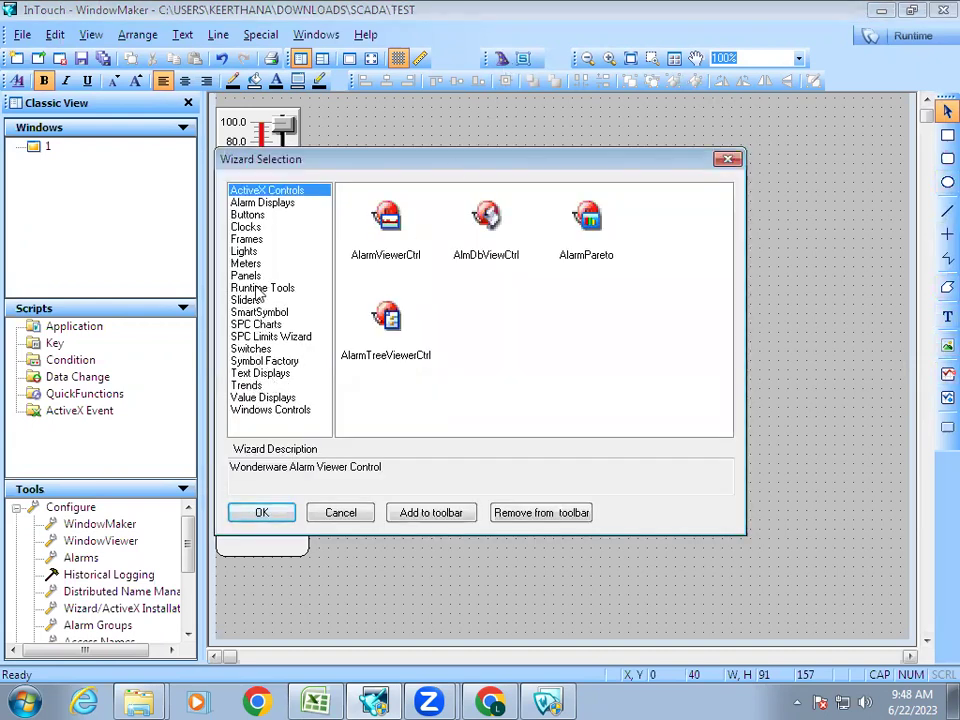
click(252, 349)
double_click(368, 240)
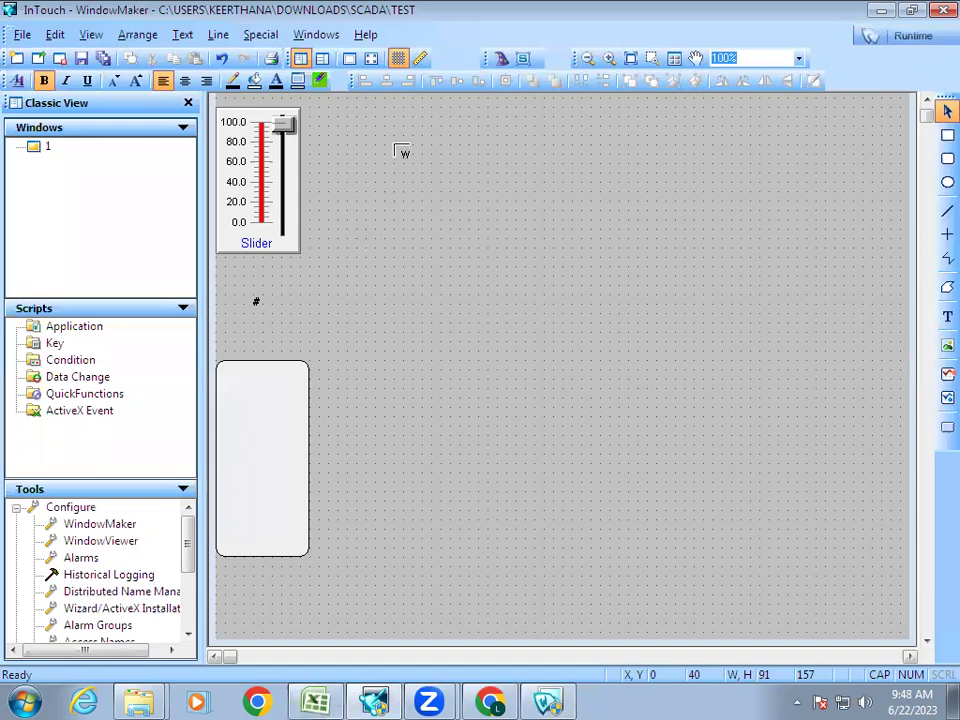
click(400, 148)
Bind the switch to new tag D and agree to define it
double_click(432, 185)
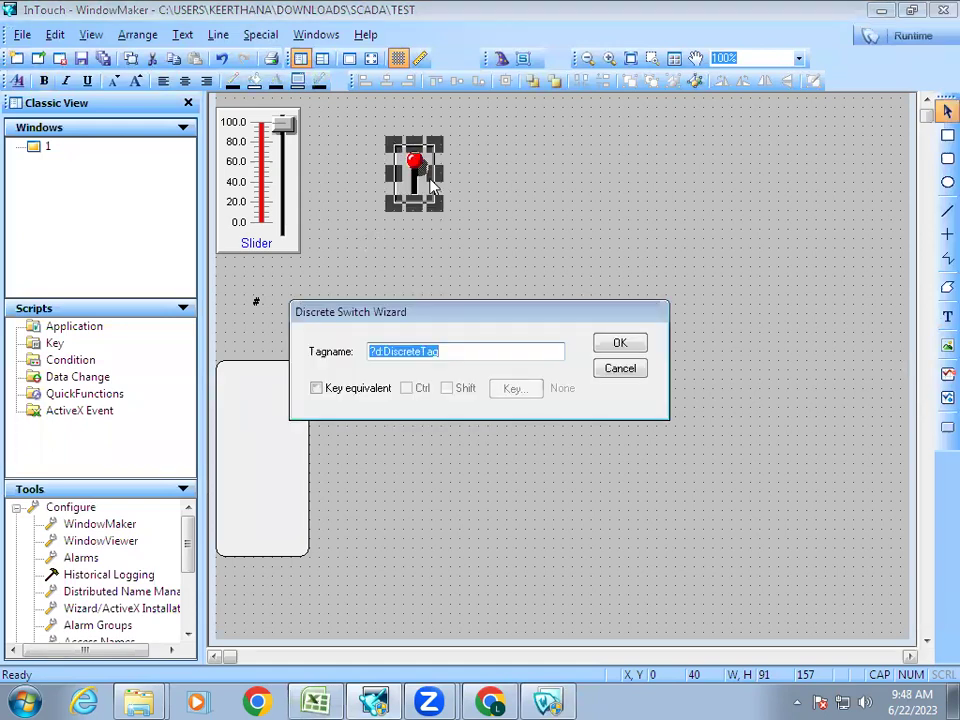
text(D)
click(620, 343)
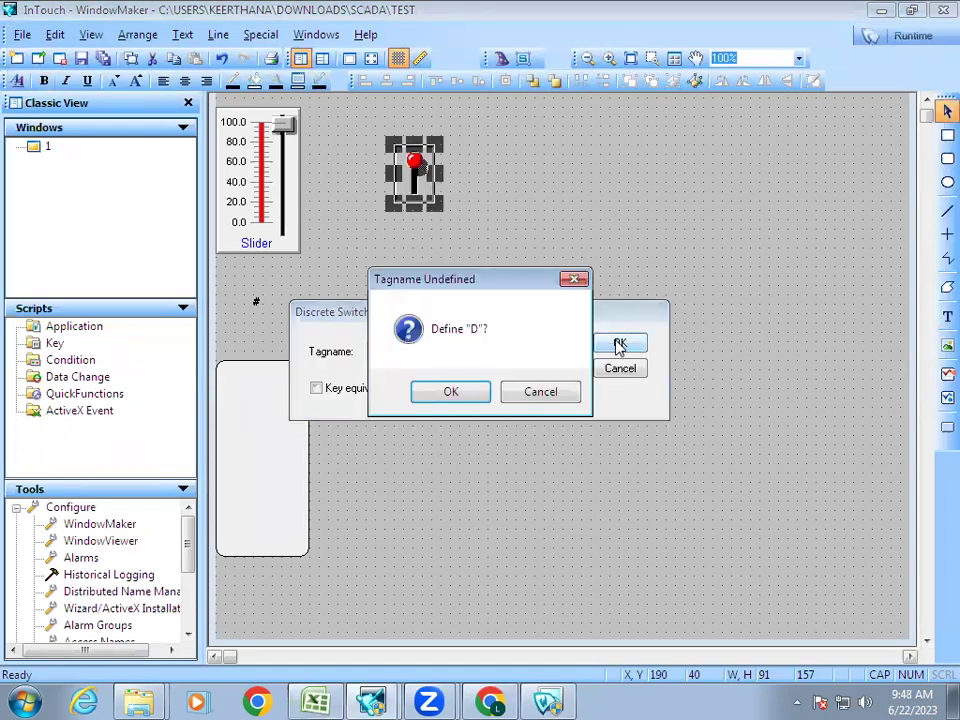
click(451, 391)
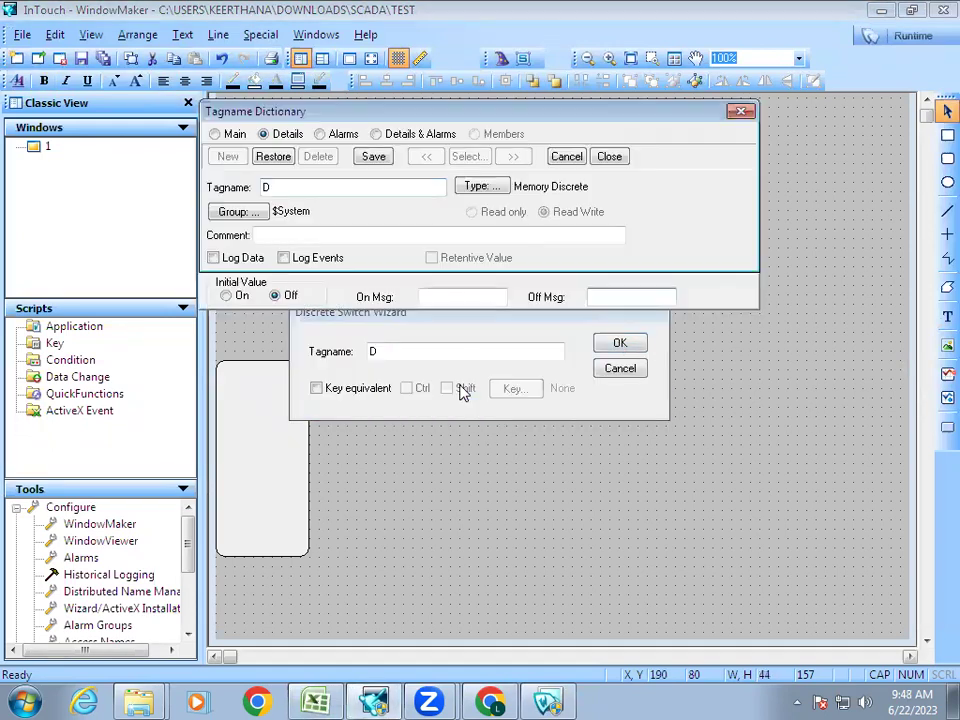
Make tag D an I/O Discrete tag using access name TEST
click(493, 188)
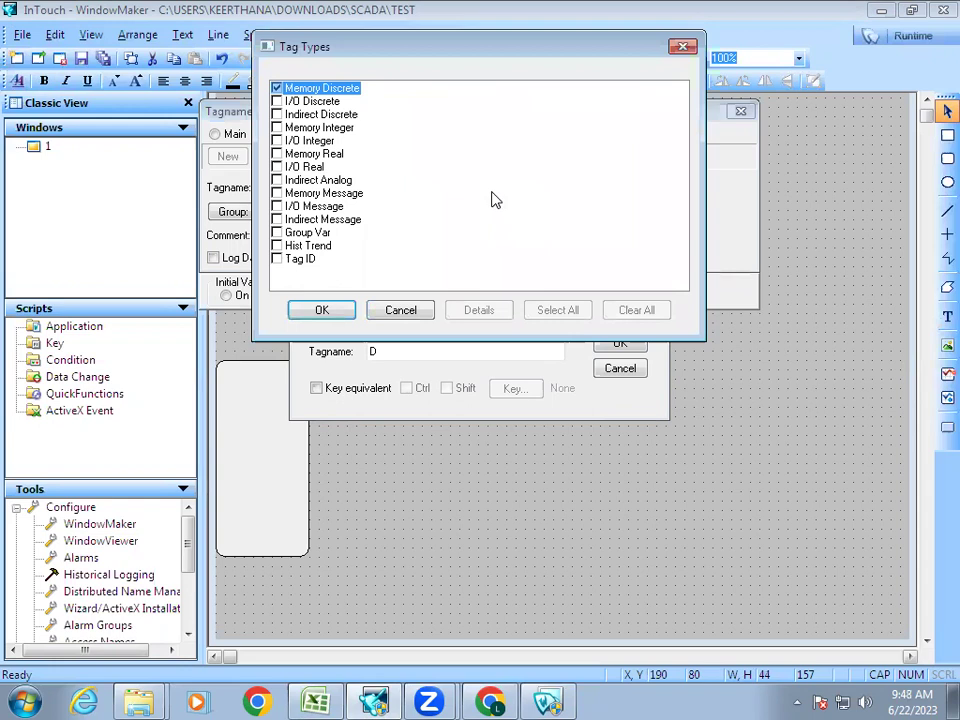
click(299, 103)
click(308, 316)
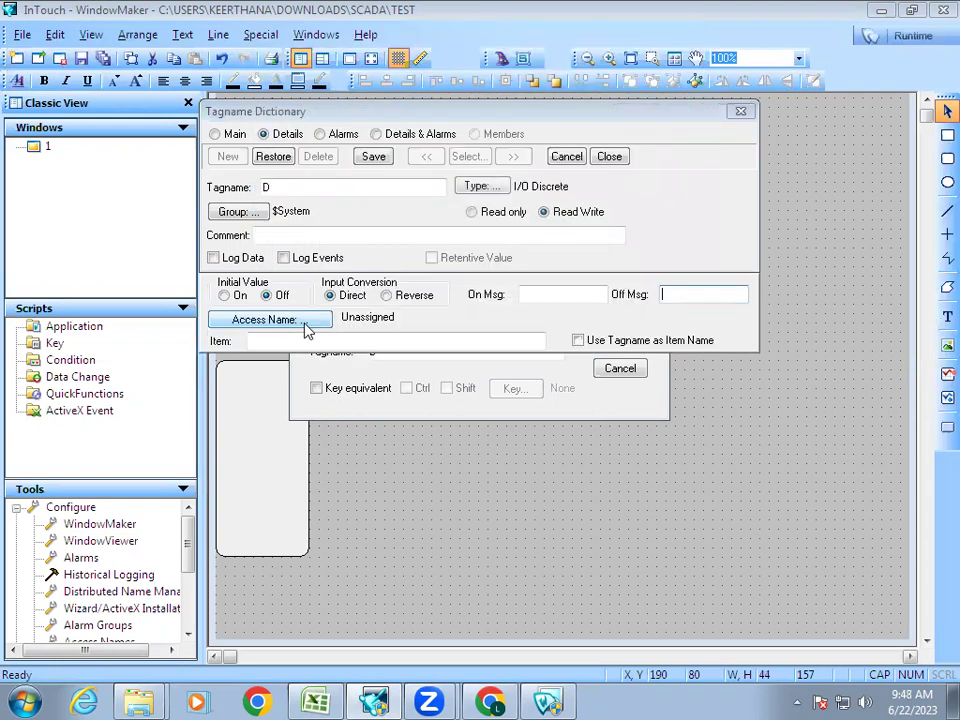
click(305, 322)
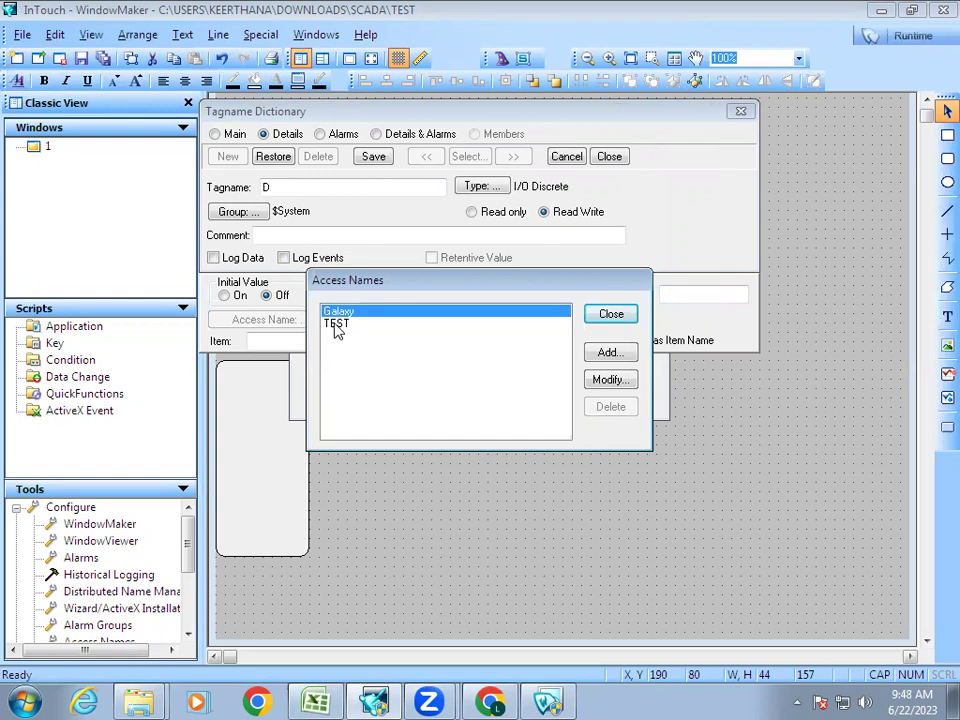
click(337, 326)
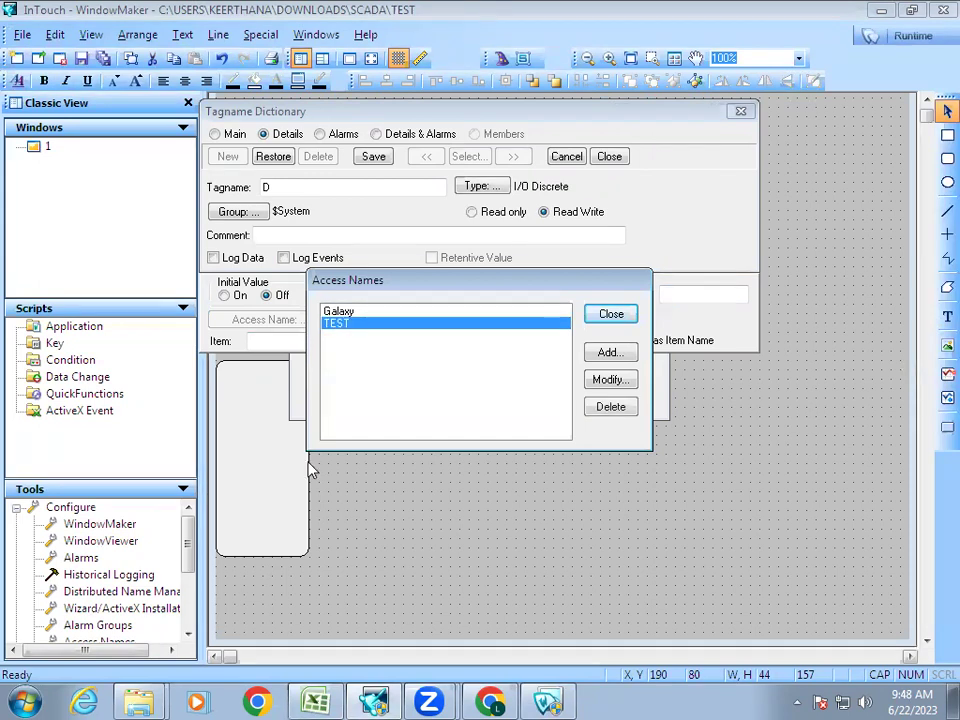
click(612, 315)
Set tag D's item to R3C4, save it, and close the dictionary
click(326, 343)
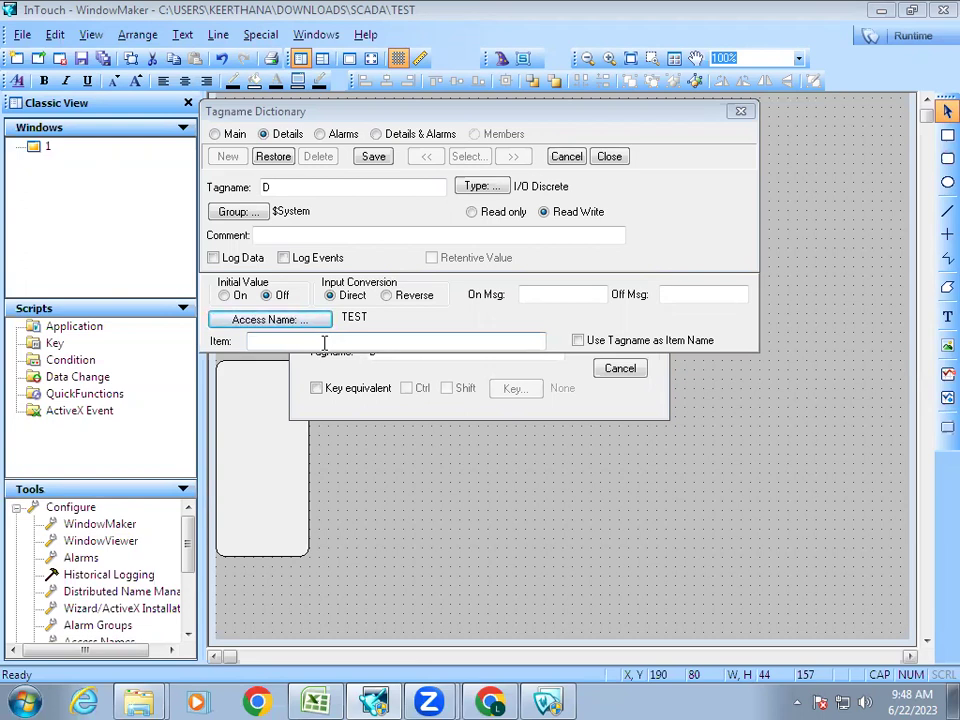
text(R3C4)
click(375, 158)
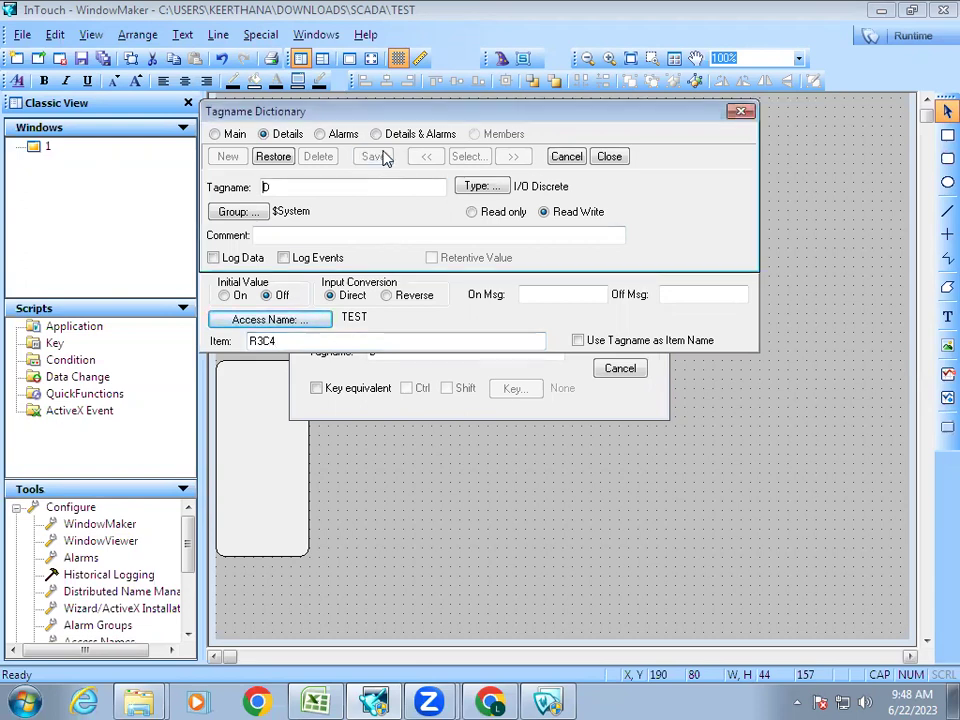
click(607, 160)
In runtime, switch the toggle on and confirm Excel cell D3 reads 1
click(912, 36)
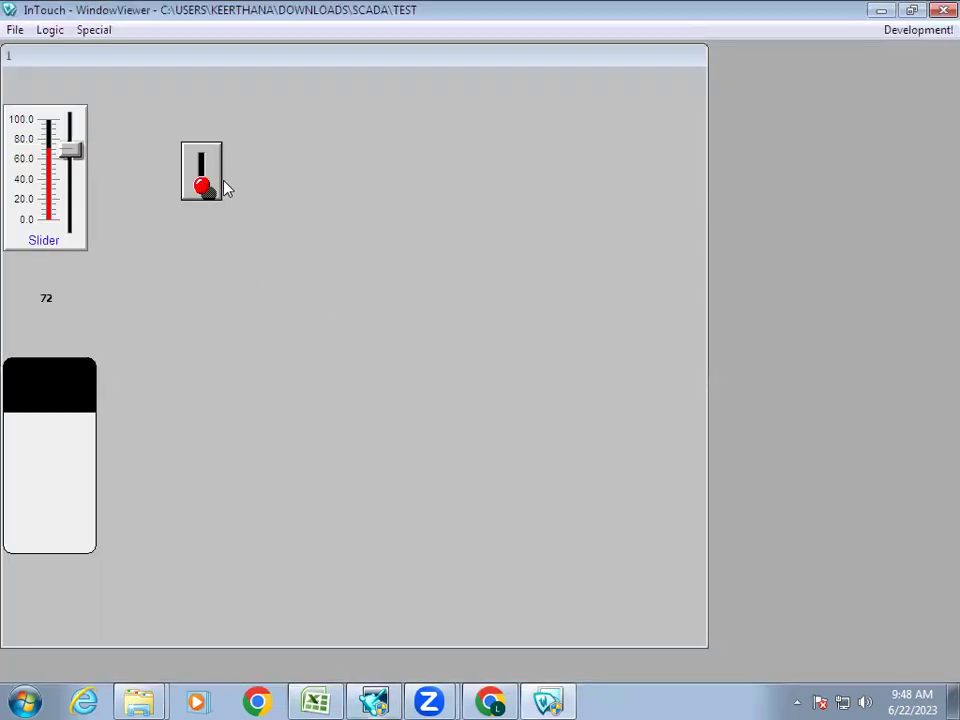
click(210, 178)
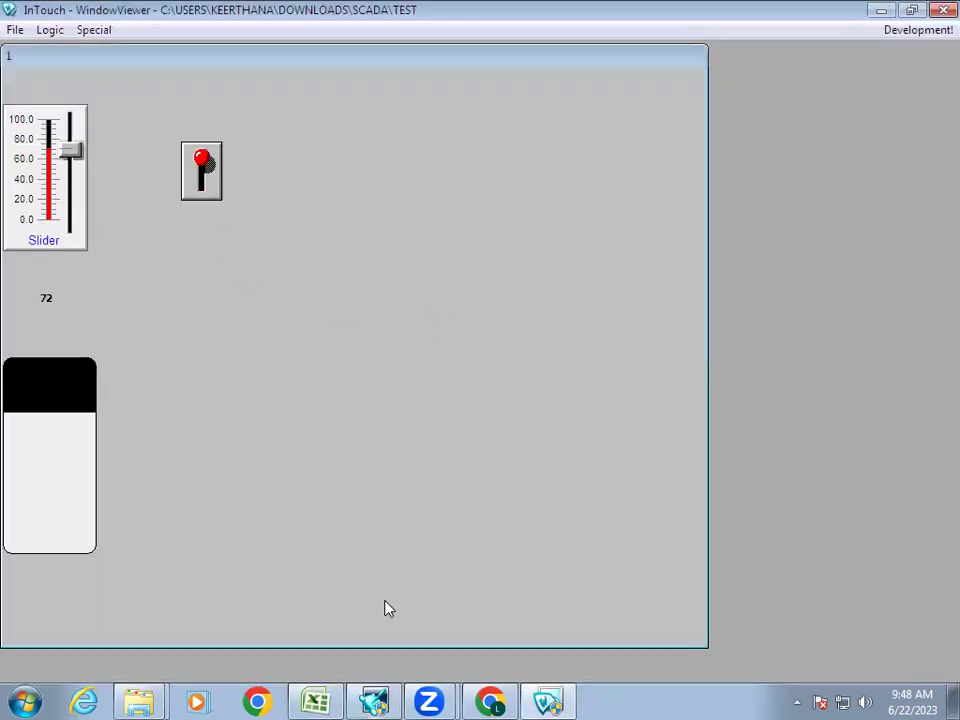
click(338, 700)
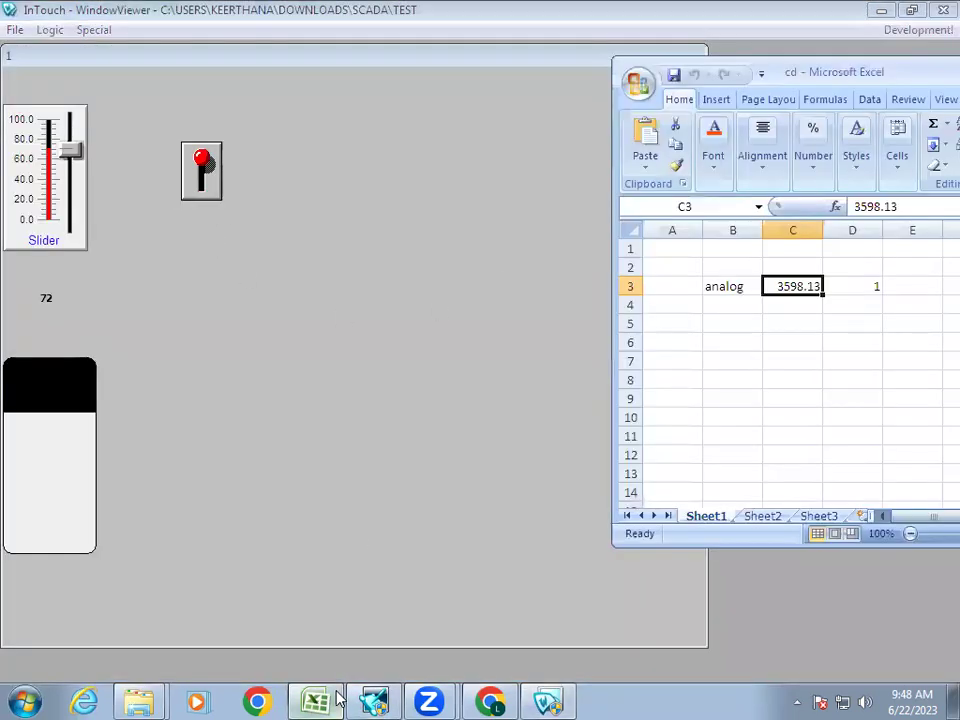
click(866, 287)
Switch the toggle off, confirm D3 returns to 0, and go back to development
click(200, 163)
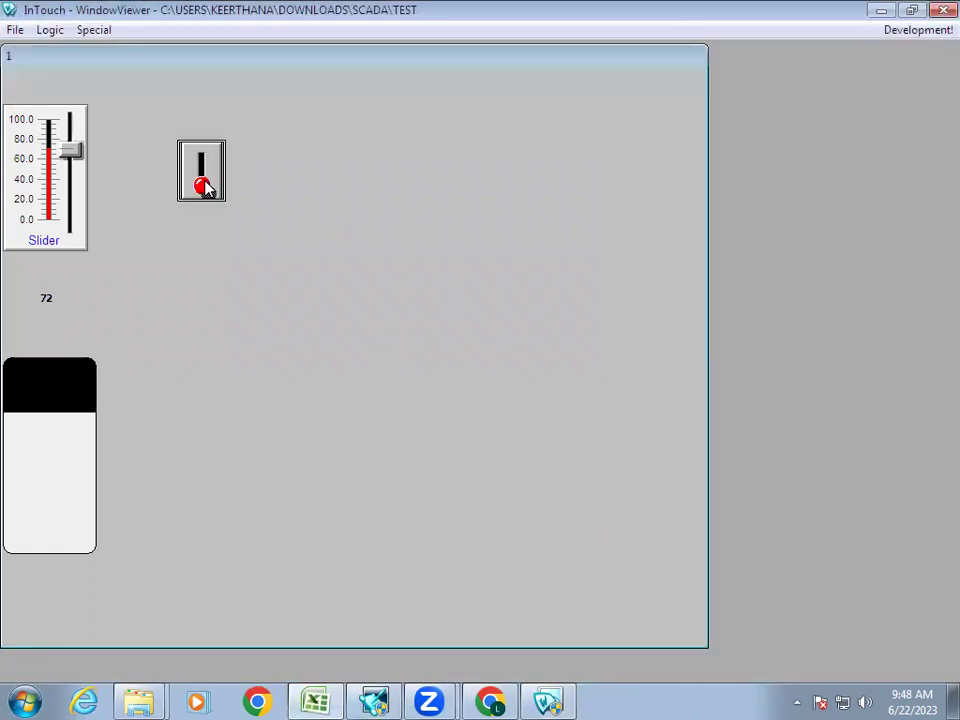
click(315, 700)
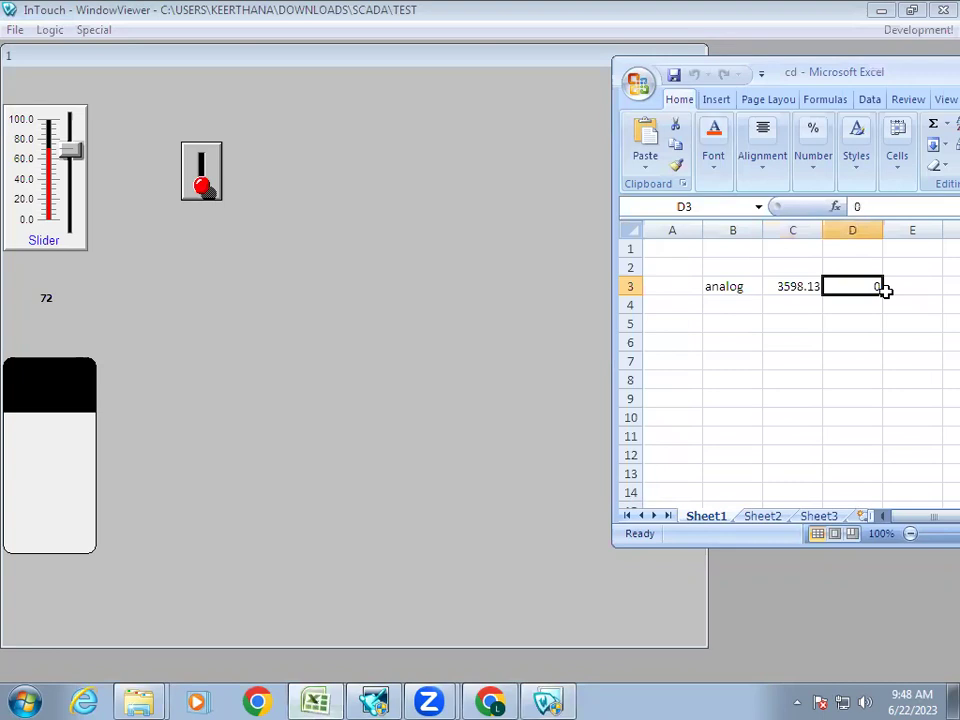
click(199, 250)
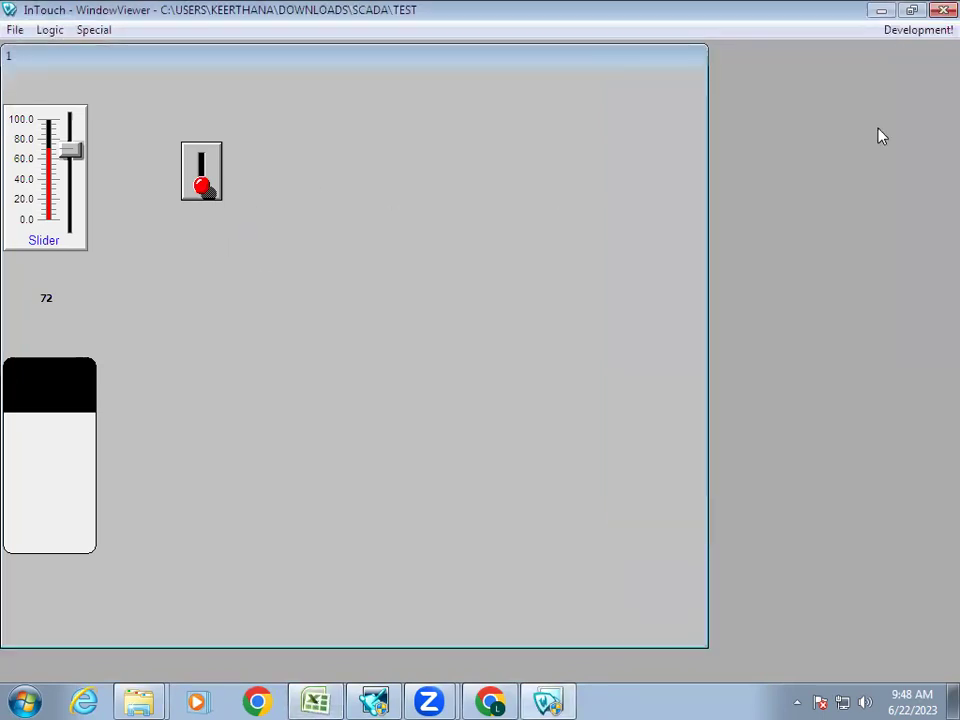
click(915, 30)
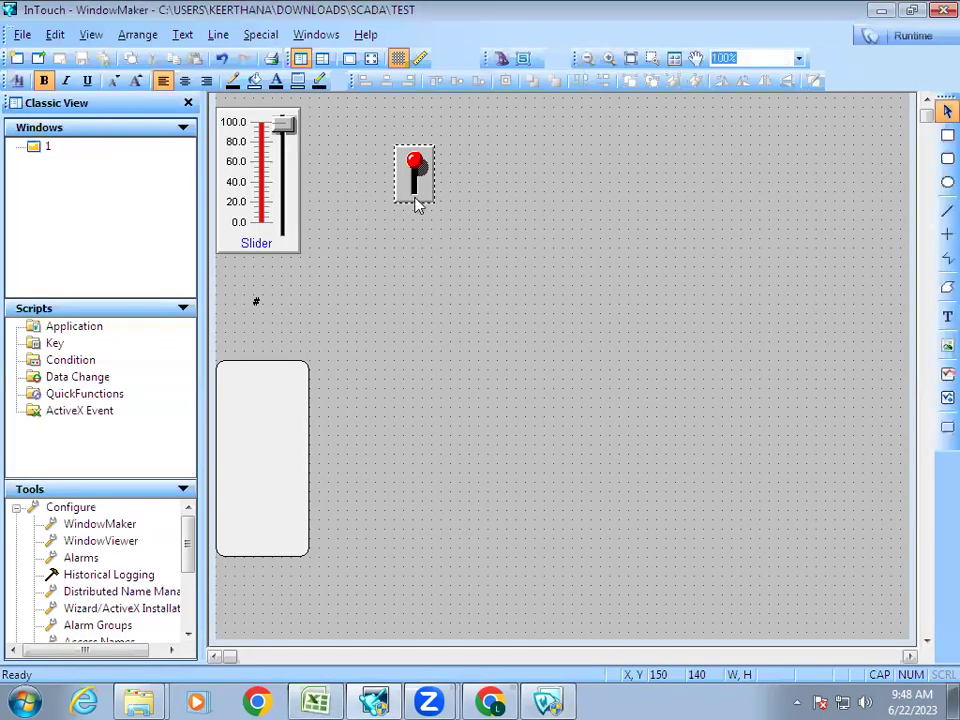
Reopen tag D's I/O Discrete definition (TEST, R3C4) and bring the cd workbook forward
double_click(418, 205)
double_click(411, 352)
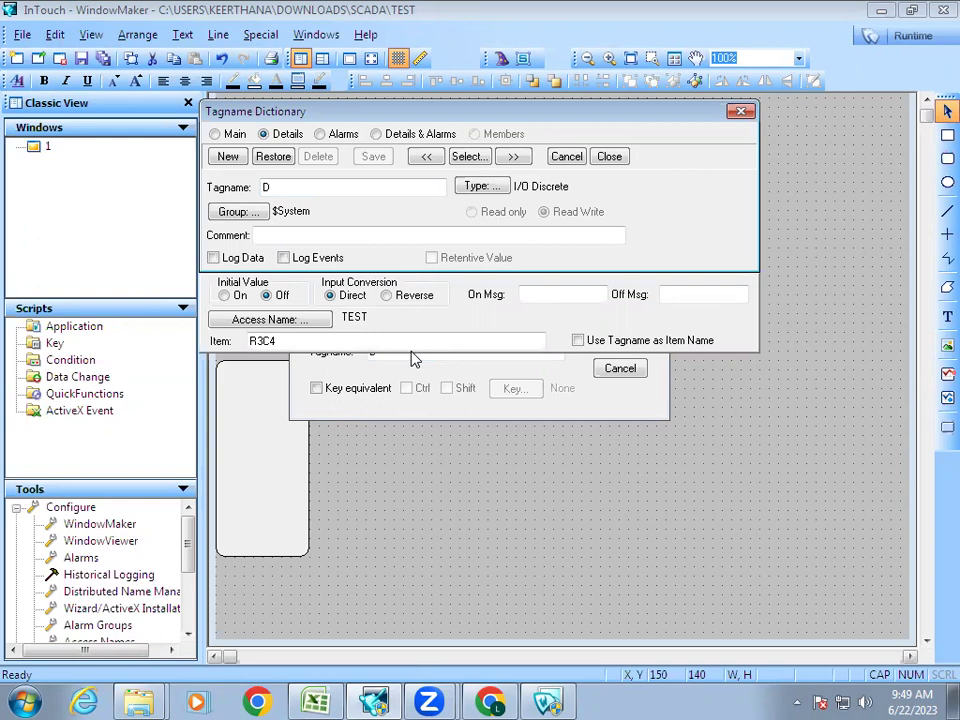
key(alt+Tab)
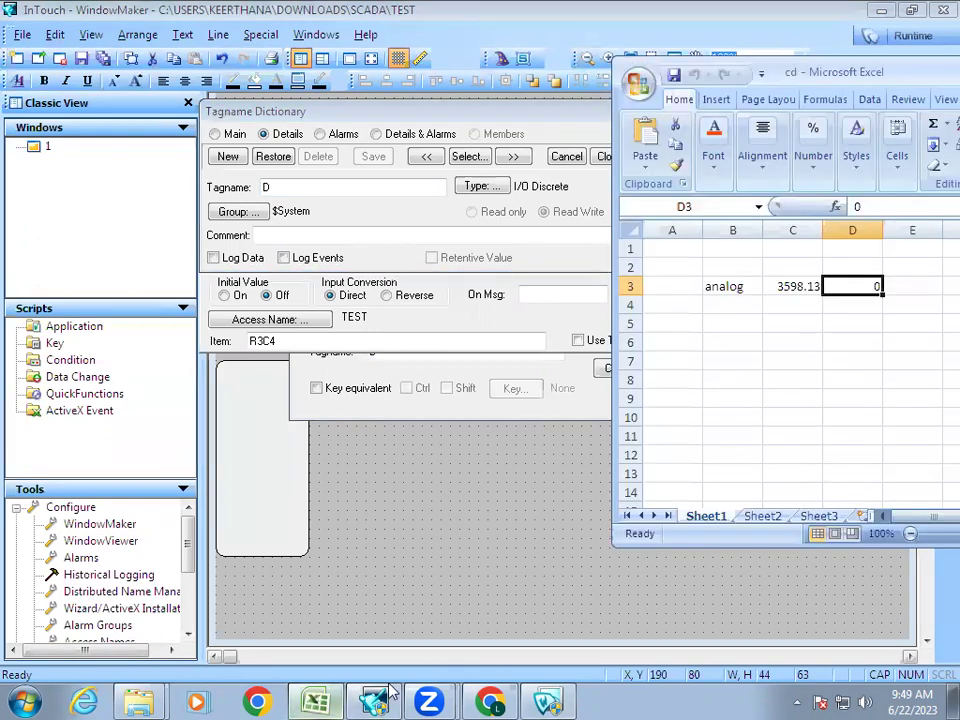